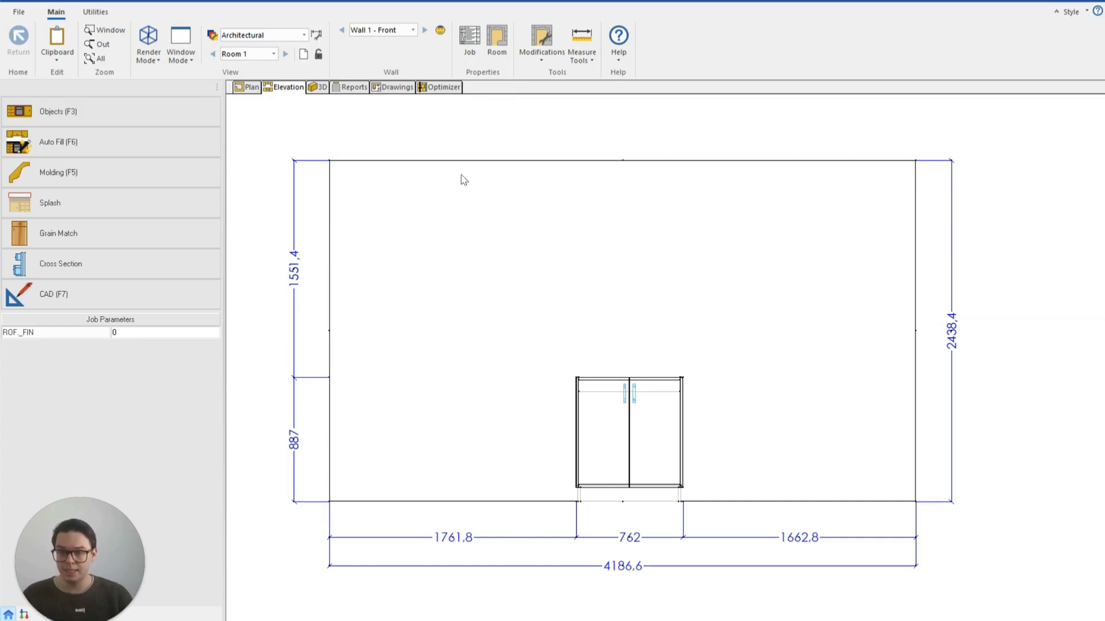
Step: Place a Base Door (Left) cabinet from the Custom Cabinets catalog on Wall 1, about 389 mm from the wall's left end
click(192, 118)
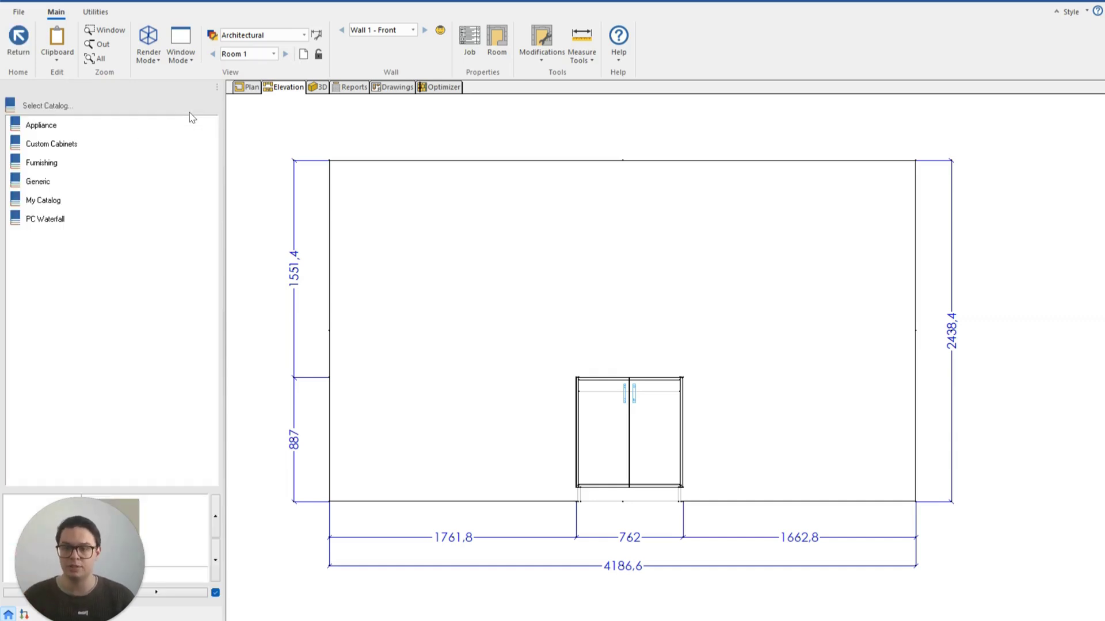
click(61, 148)
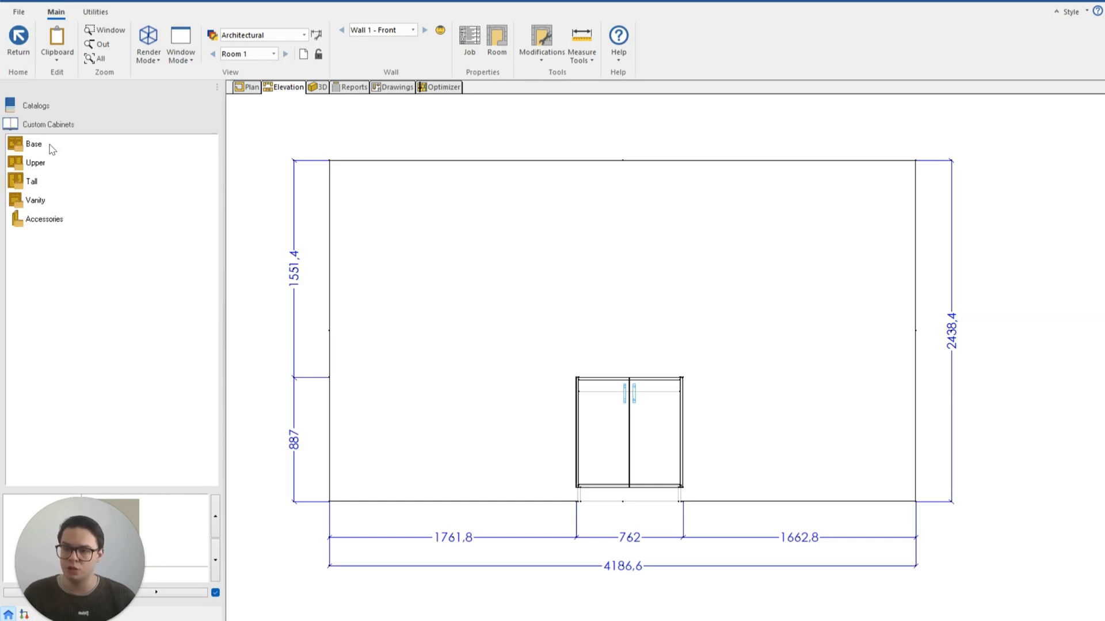
click(49, 145)
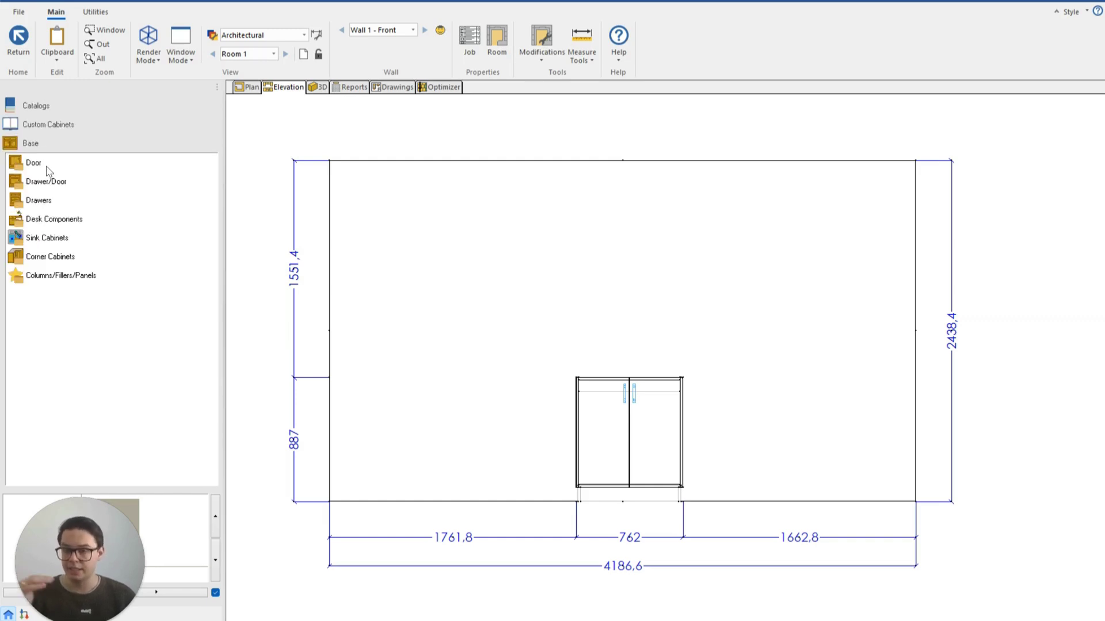
click(49, 169)
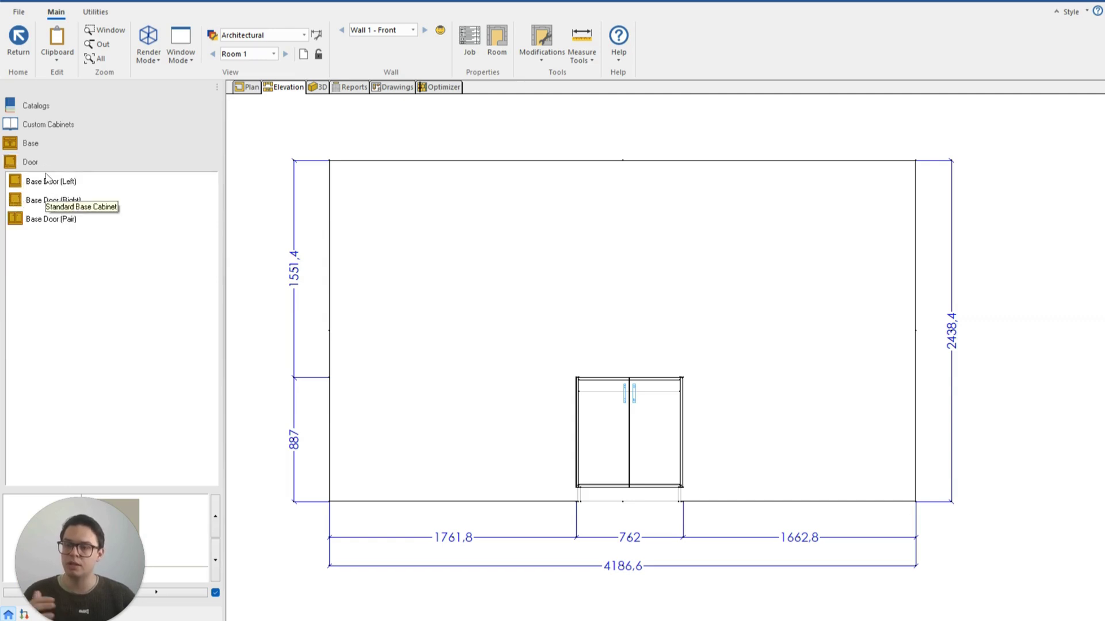
click(50, 182)
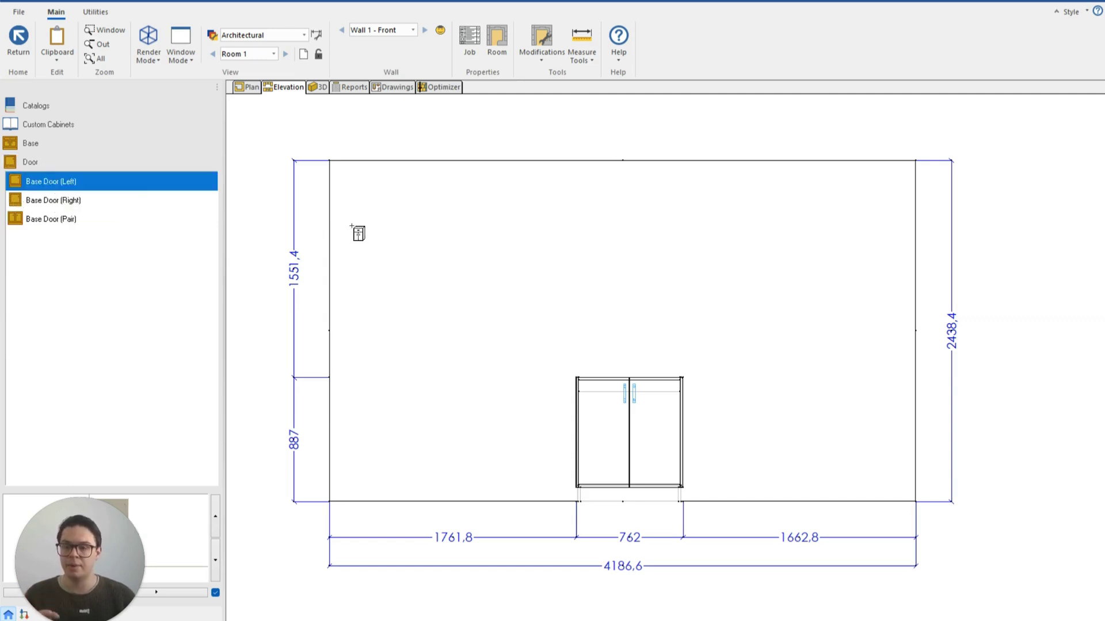
click(385, 345)
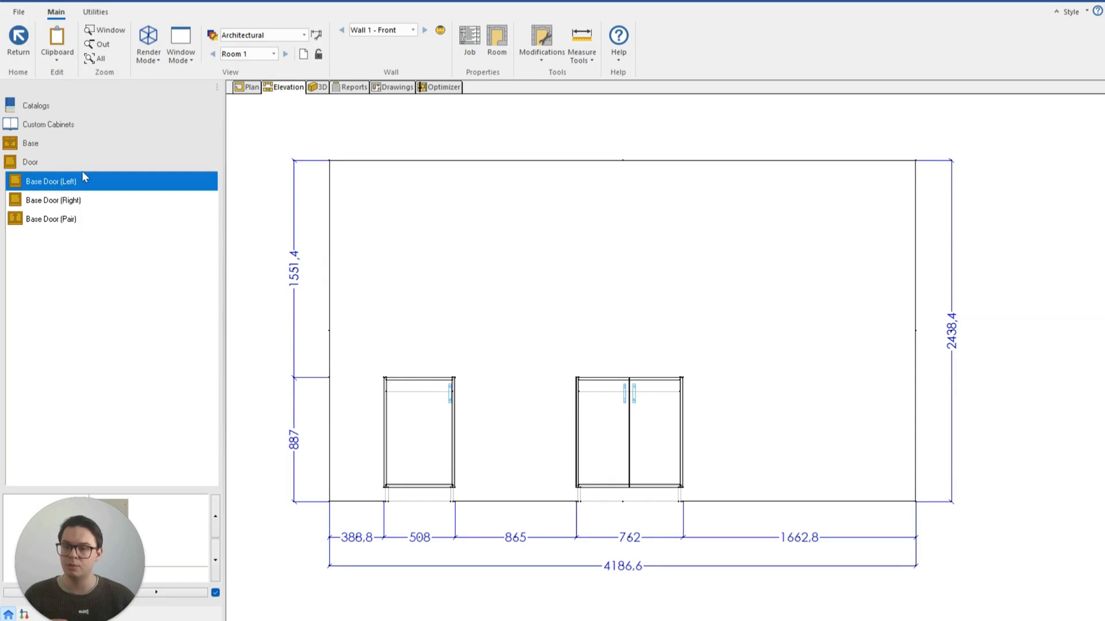
Step: Open the two-door base cabinet on Wall 1 for section editing
click(423, 425)
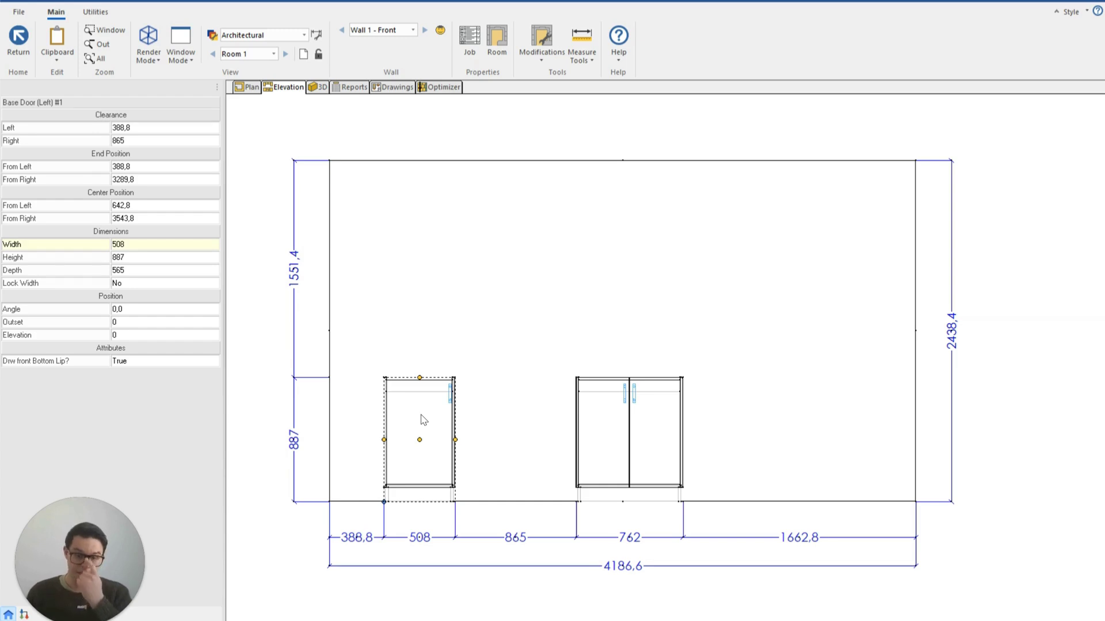
click(651, 429)
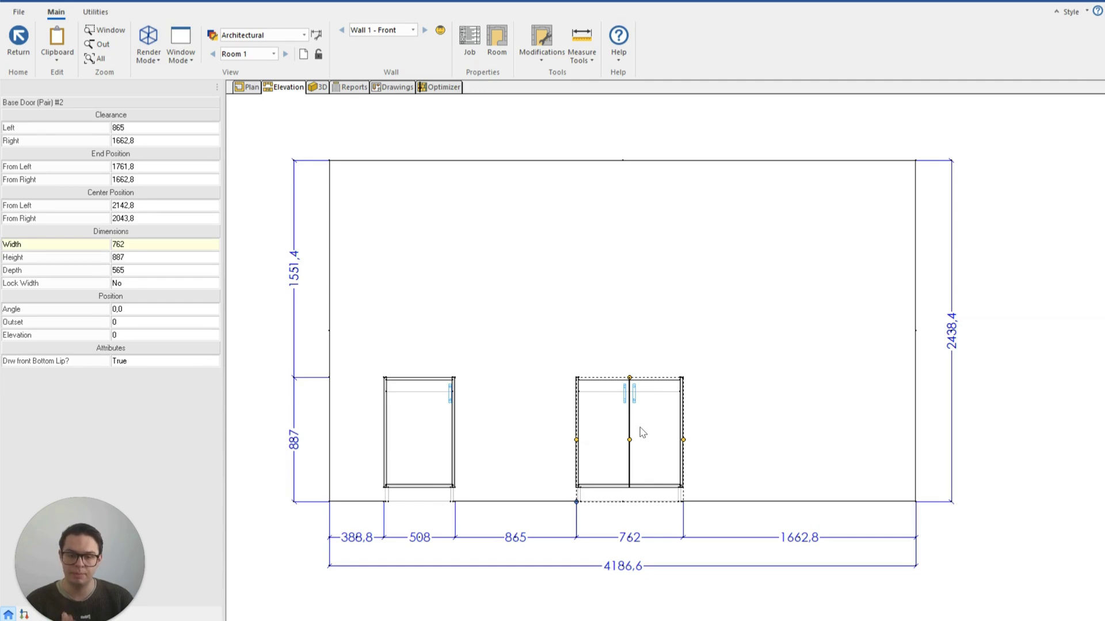
double_click(643, 433)
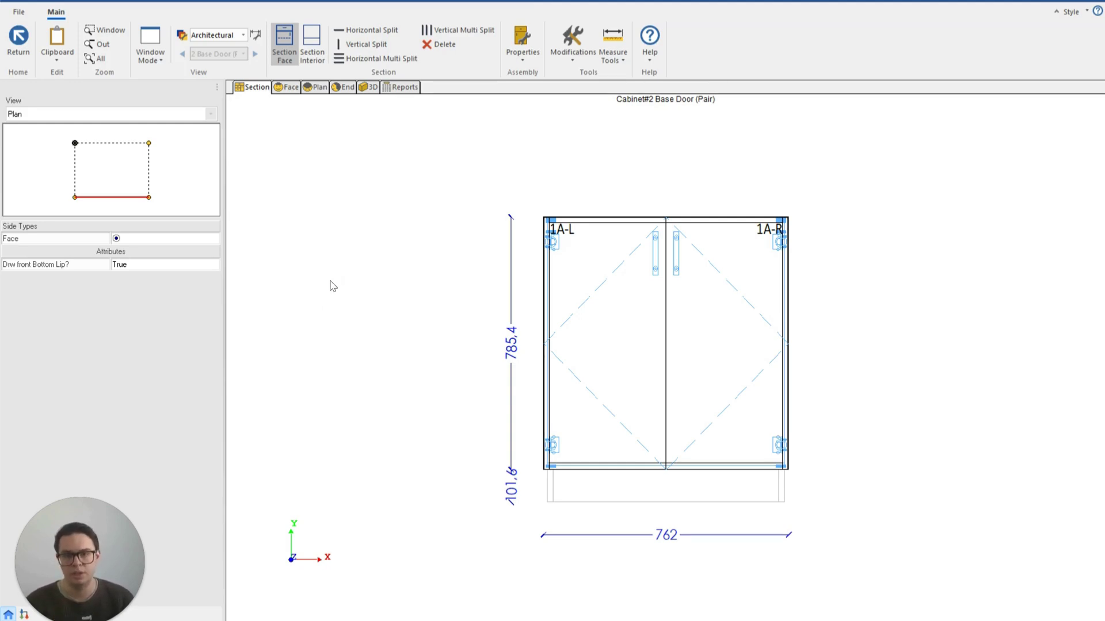
Step: Try the Slide Doors, Drawer, Open and Panel types on the cabinet's pair-door face
click(743, 359)
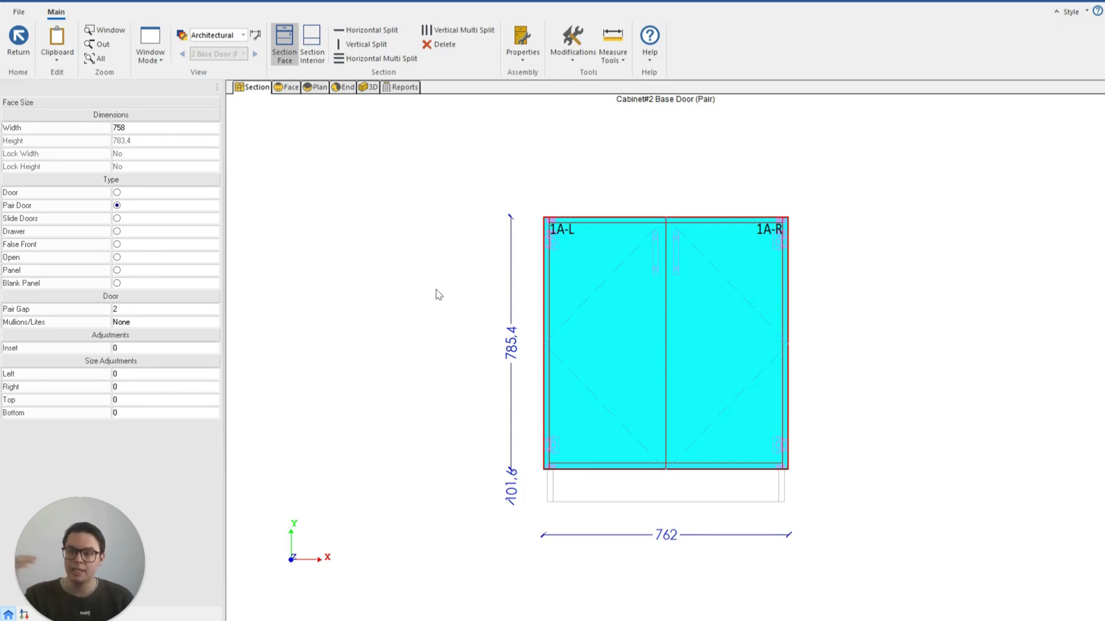
click(134, 193)
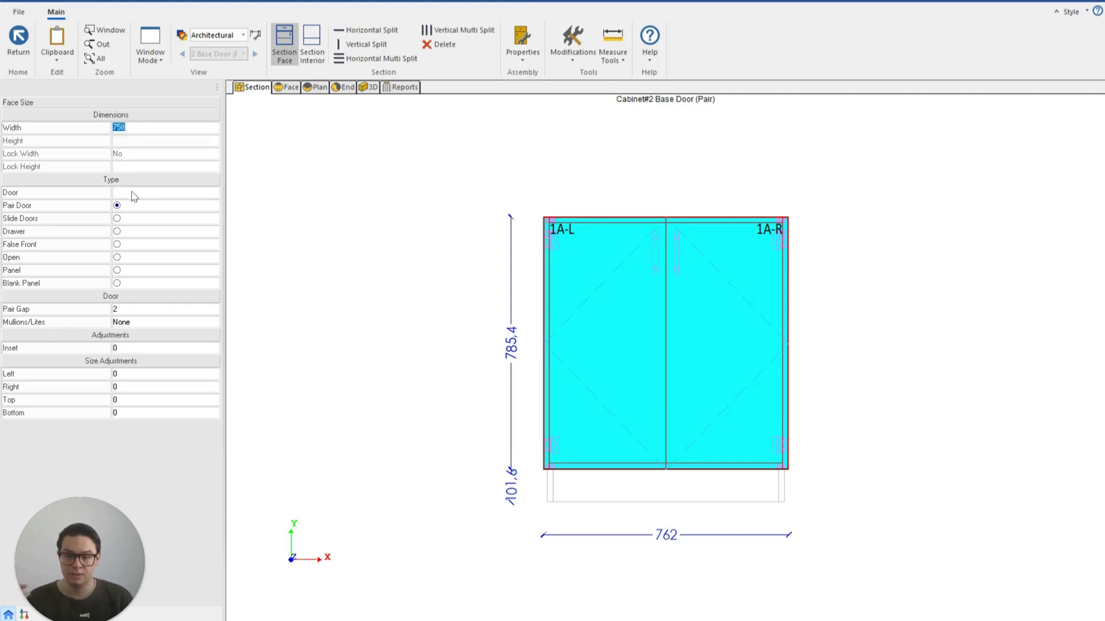
click(130, 206)
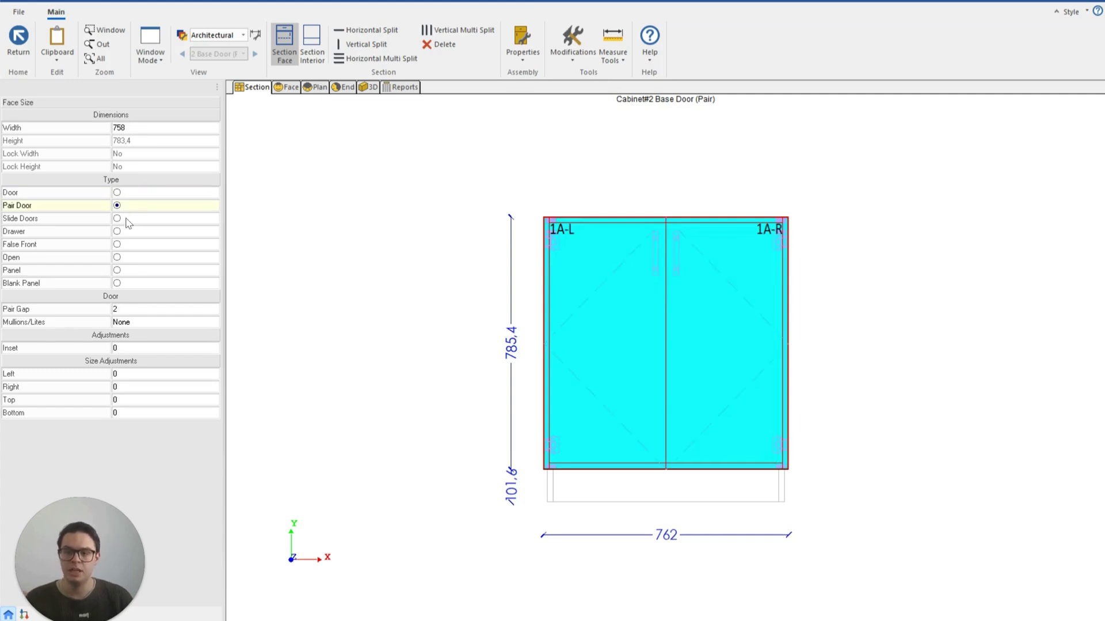
click(128, 220)
click(124, 231)
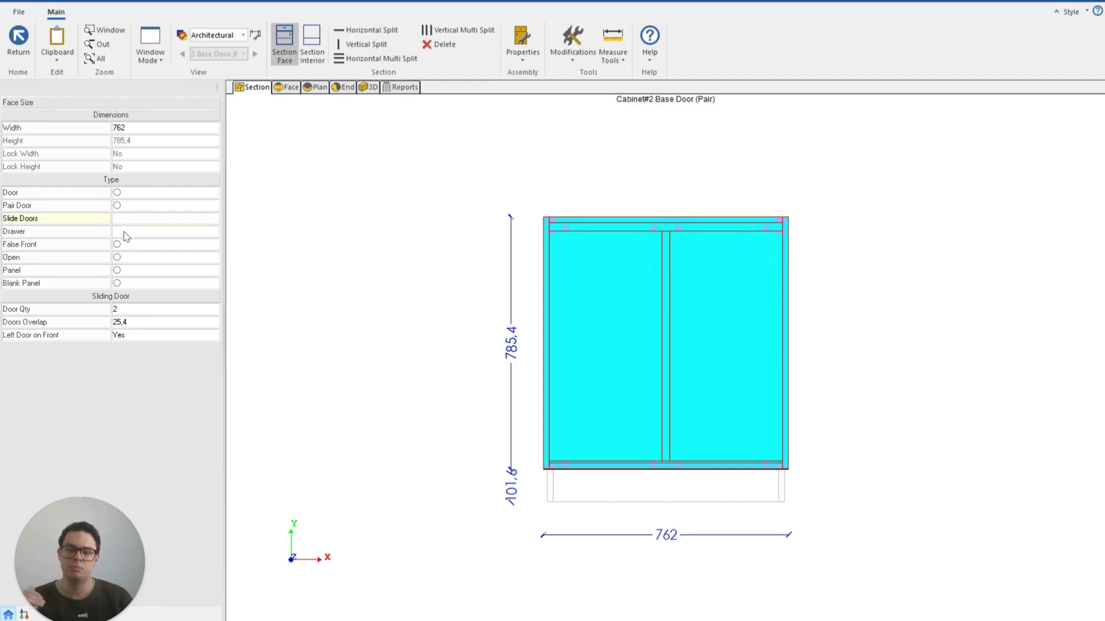
click(125, 260)
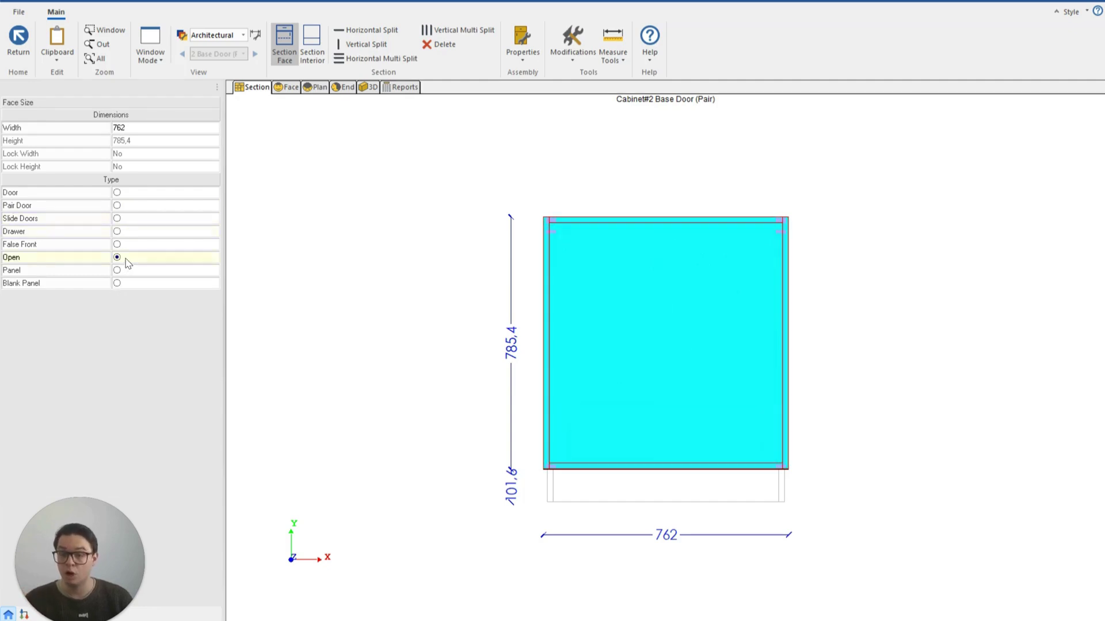
click(126, 274)
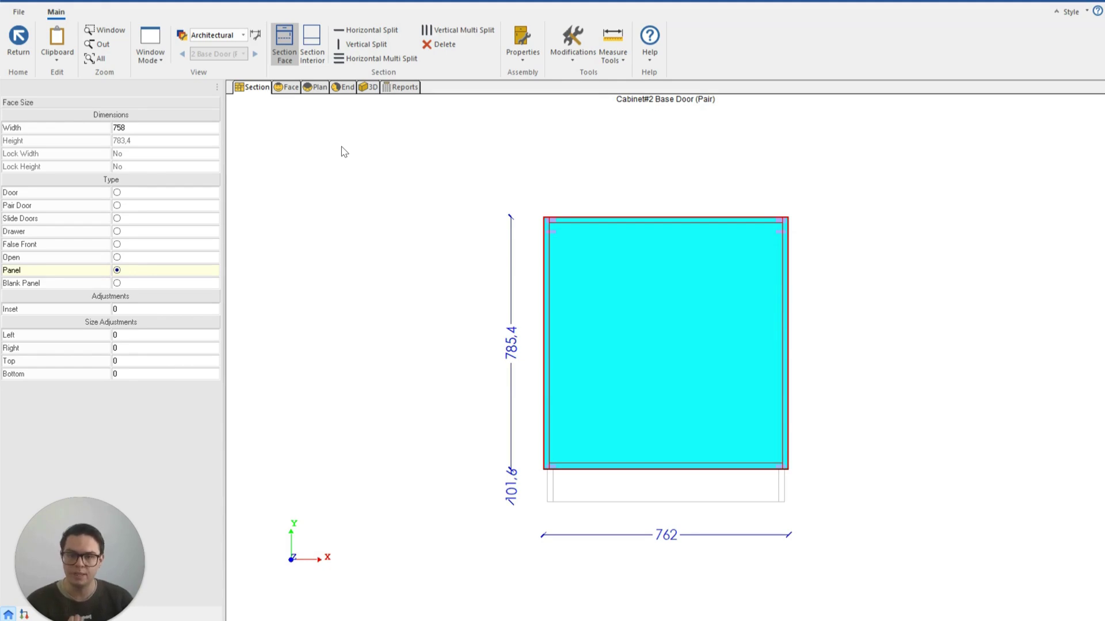
Step: Delete the cabinet's face and split the opening horizontally into three drawers with a multi split
click(440, 46)
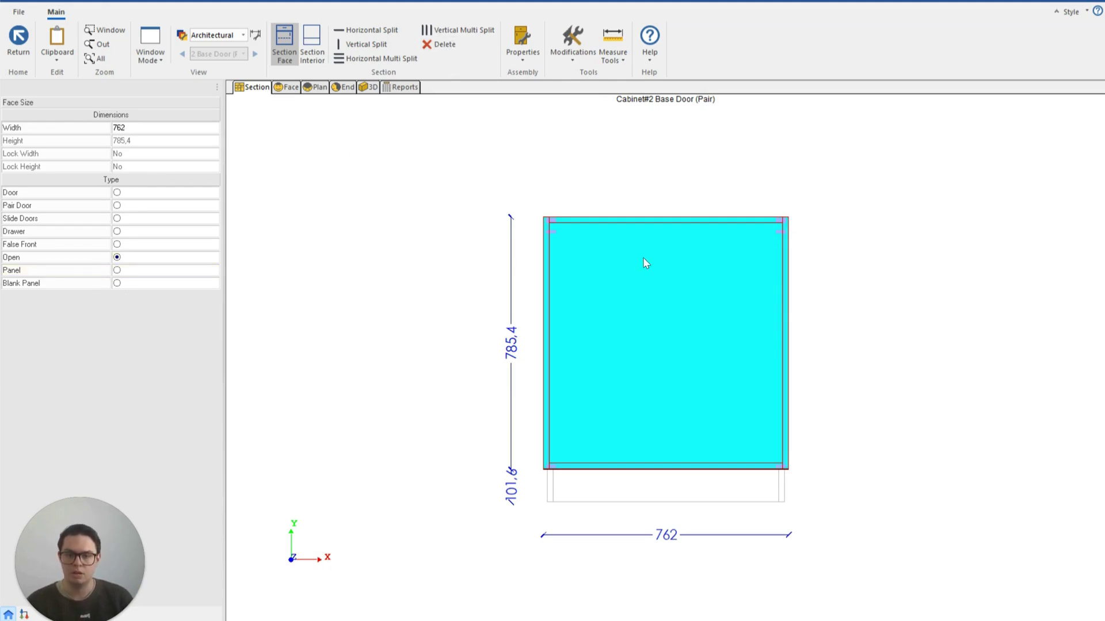
click(416, 254)
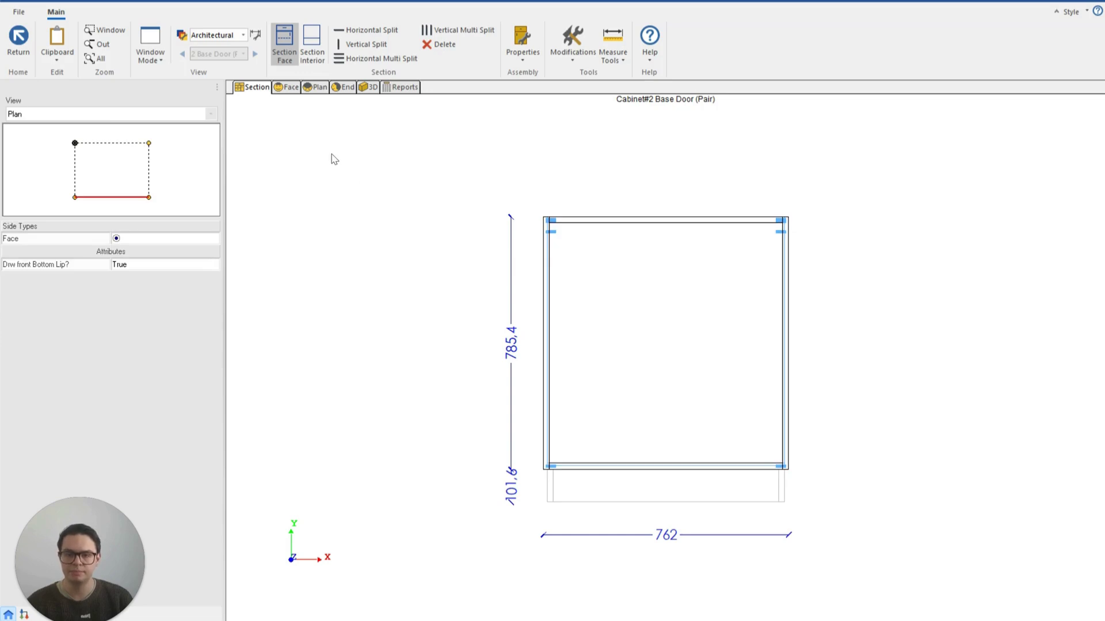
click(352, 60)
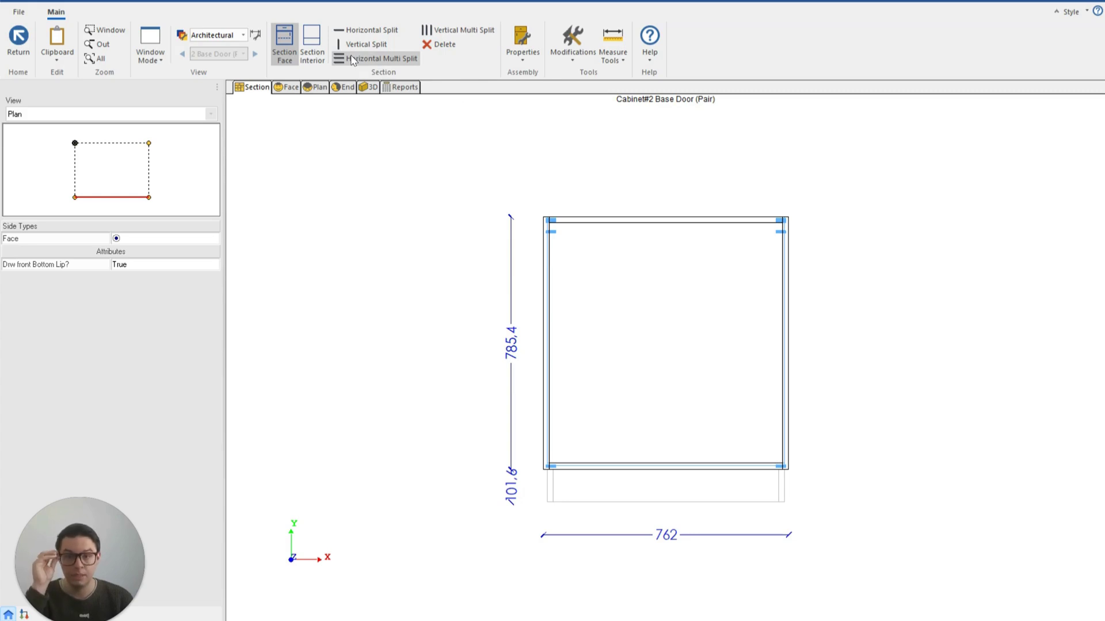
click(649, 322)
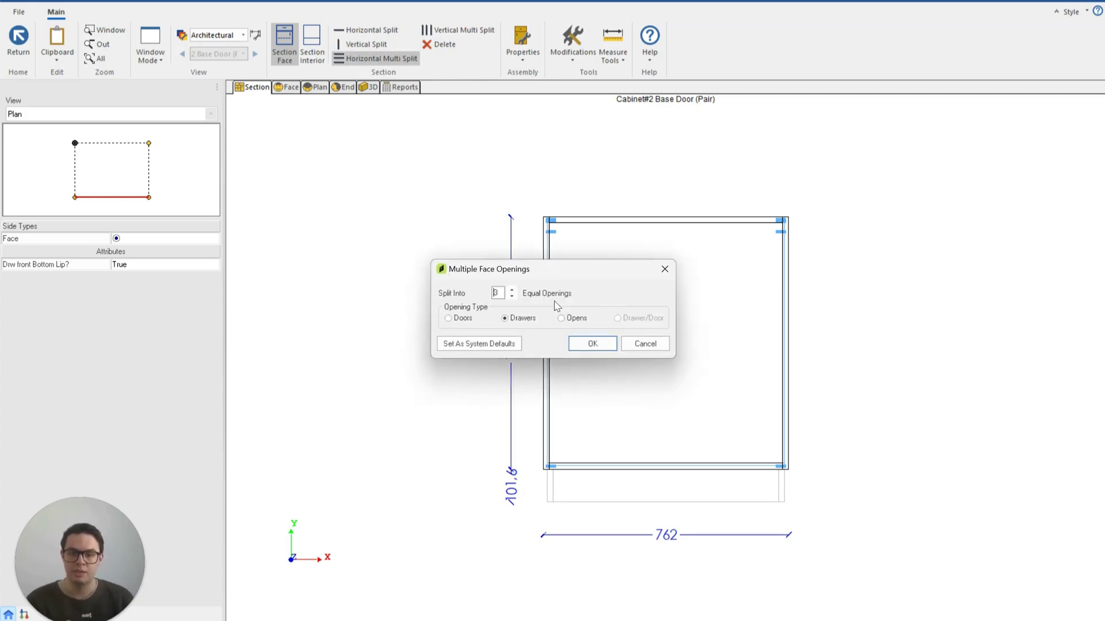
click(511, 290)
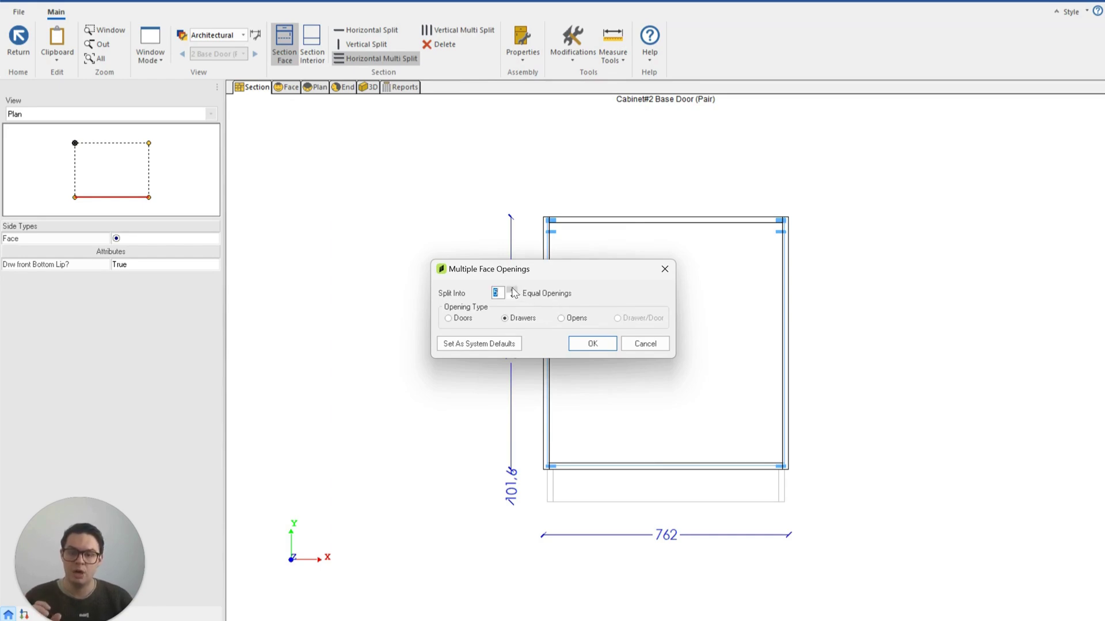
click(511, 290)
click(511, 296)
click(512, 295)
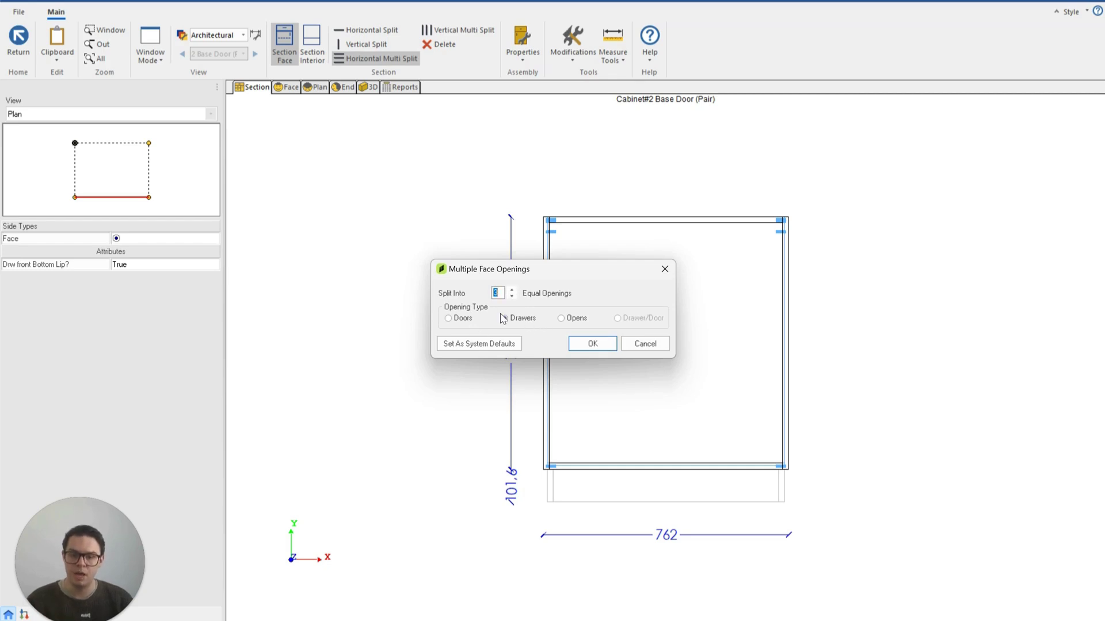
click(589, 344)
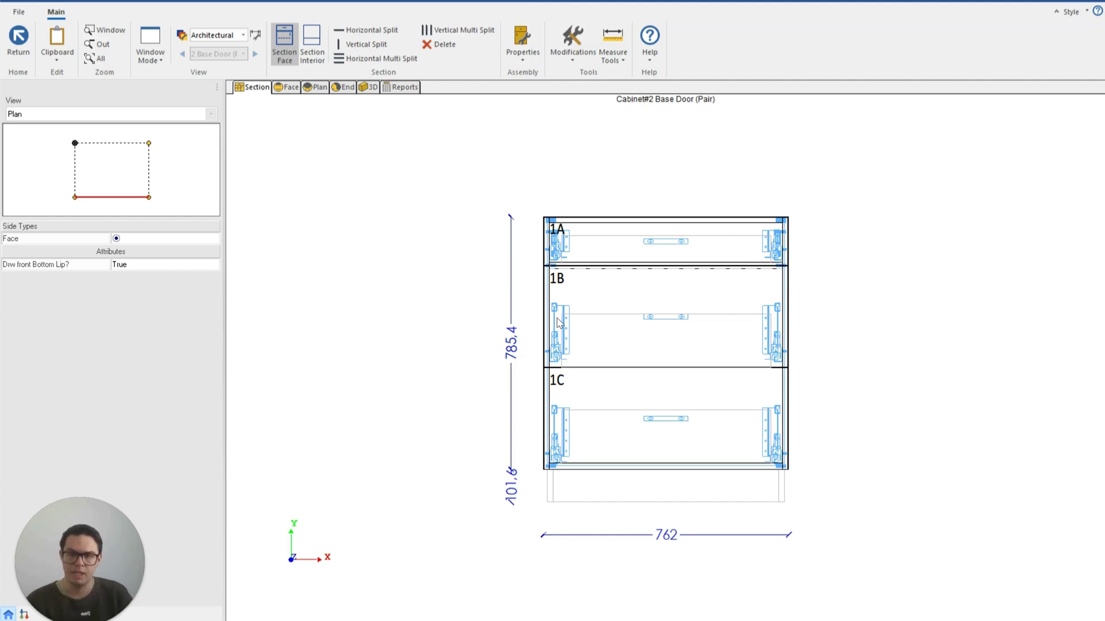
Step: Check the properties of drawers 1A and 1B, and erase all face and interior parts of the cabinet
click(591, 236)
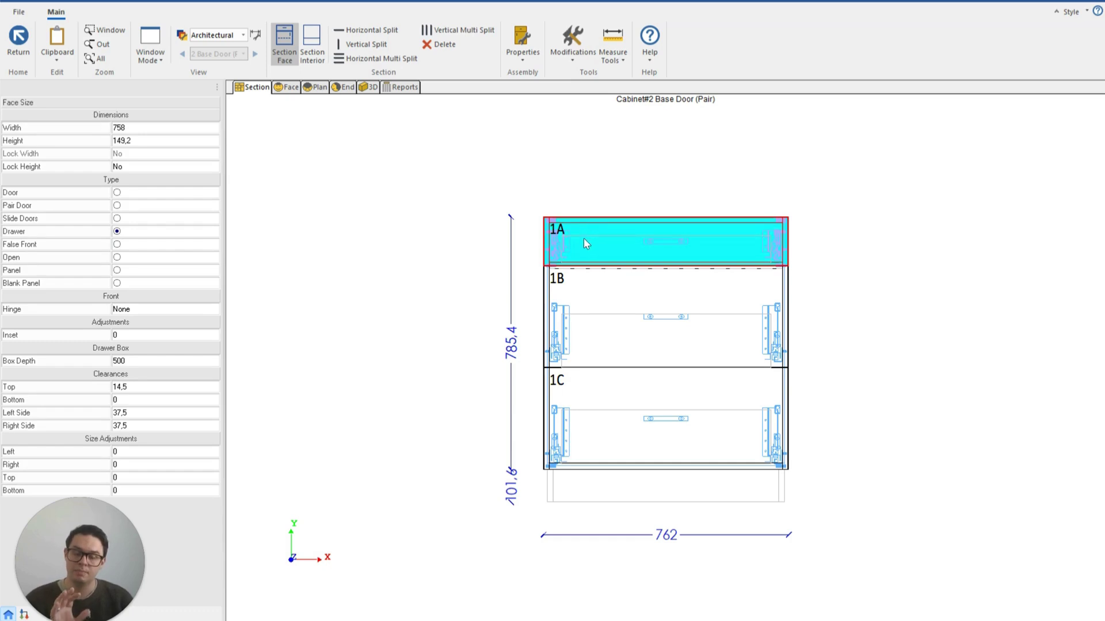
click(627, 311)
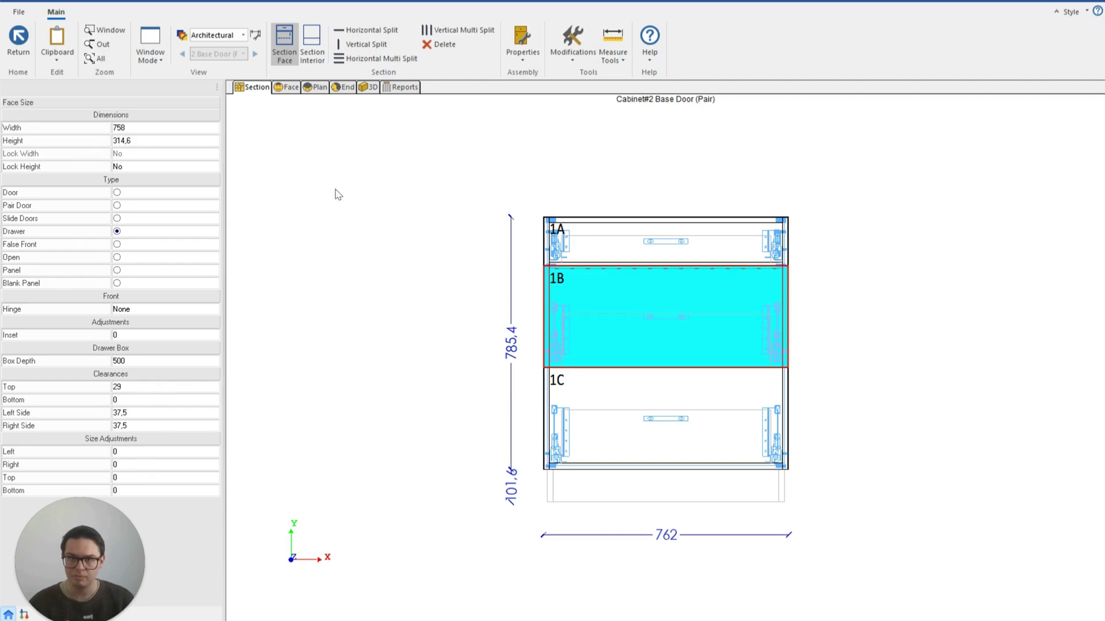
click(394, 192)
click(443, 44)
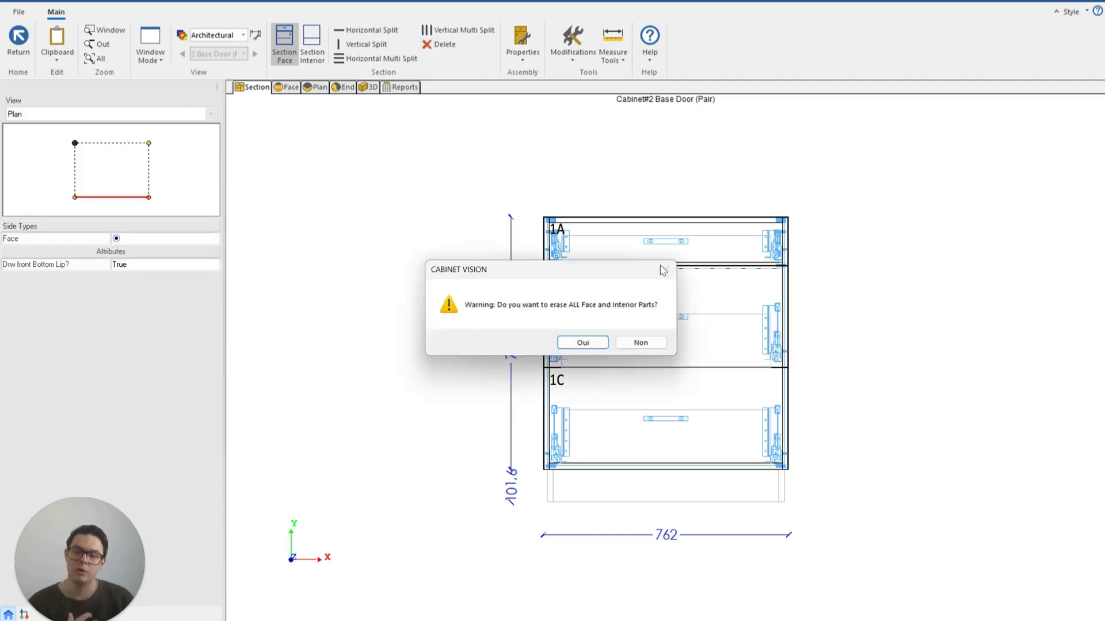
click(591, 346)
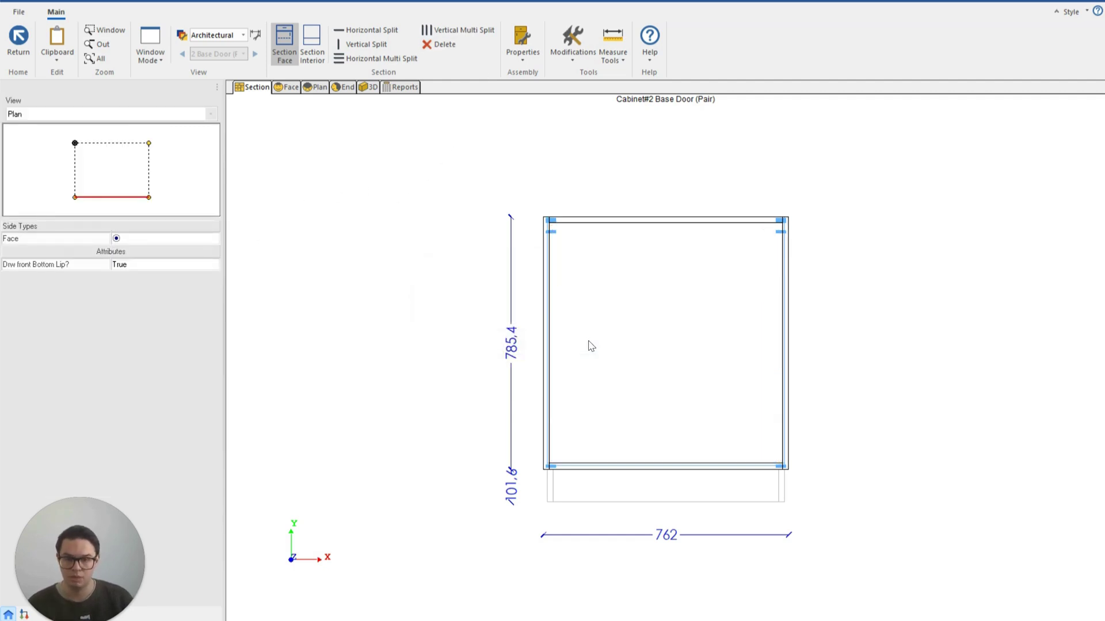
Step: Switch section editing to the cabinet's interior and review the horizontal multi-split options without applying them
click(317, 61)
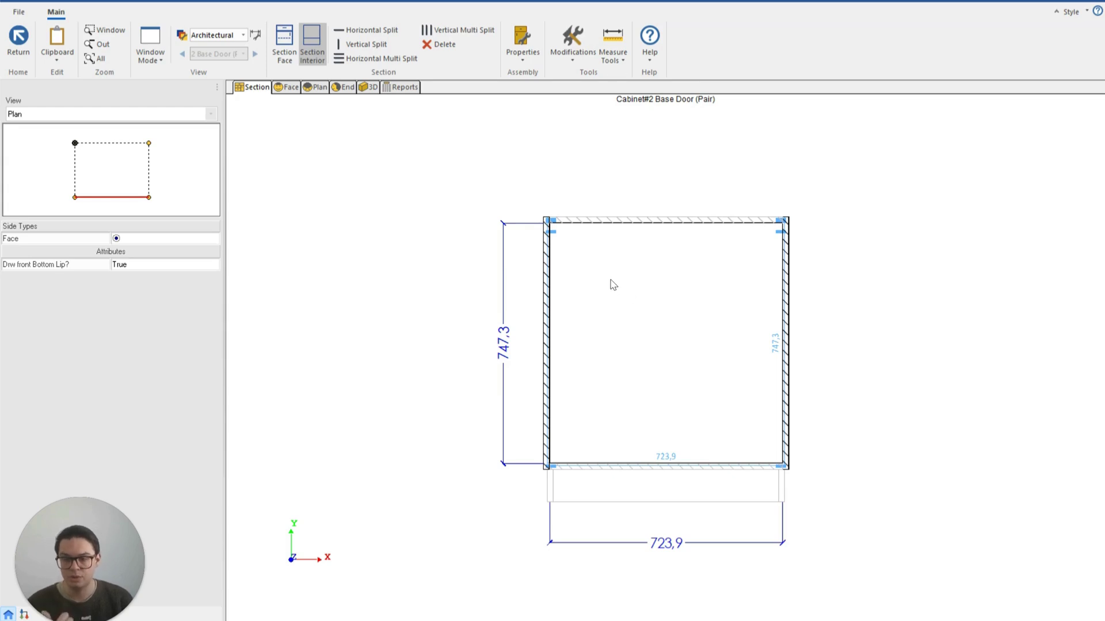
click(359, 60)
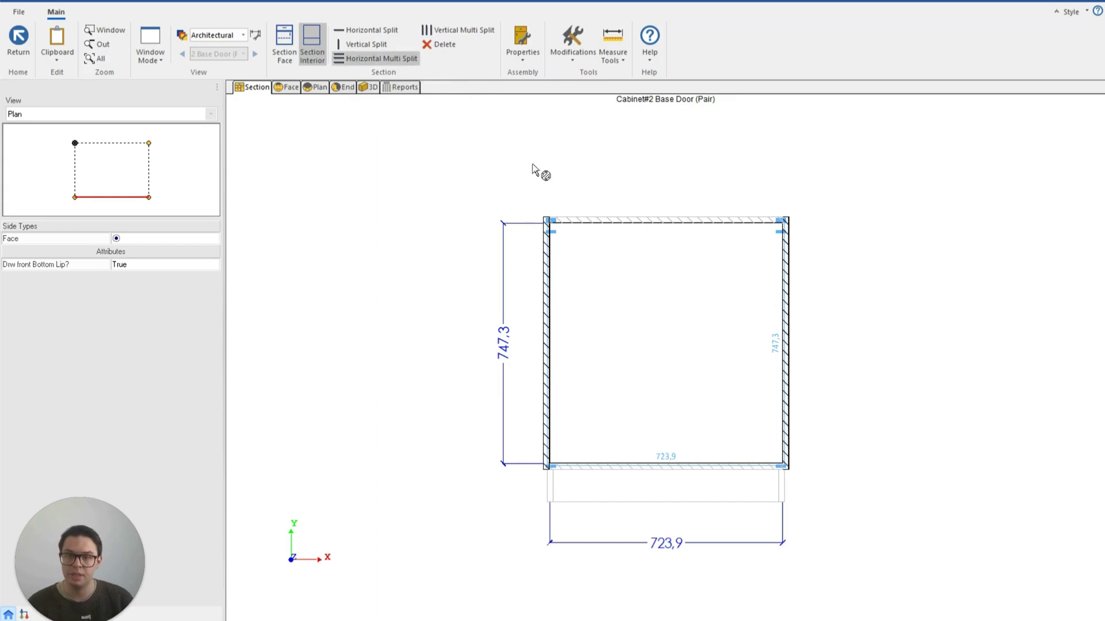
click(617, 276)
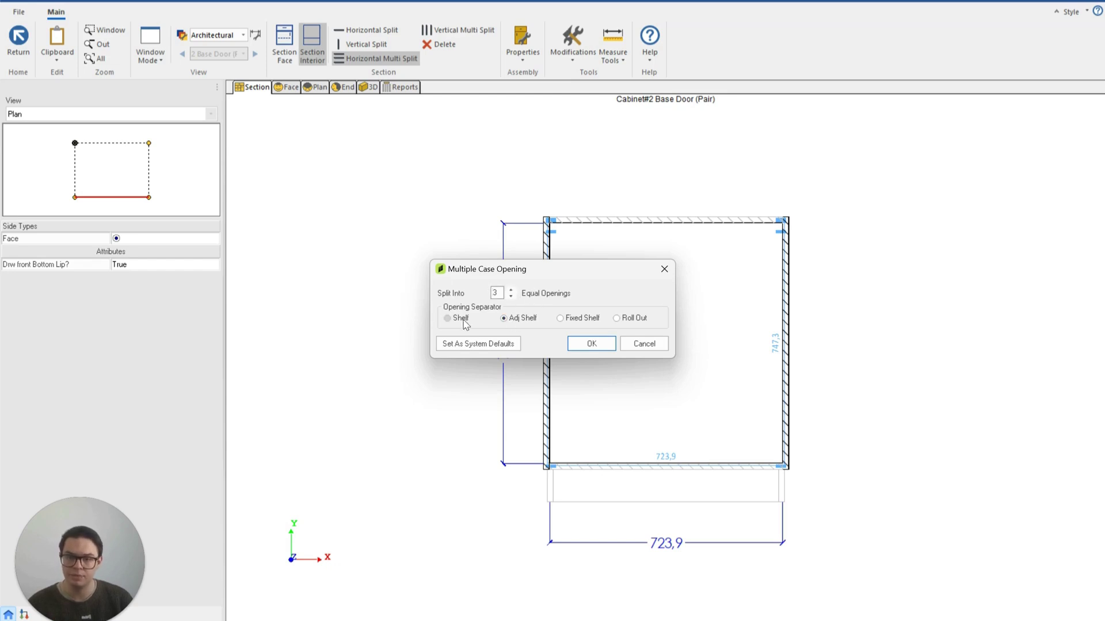
click(664, 268)
Step: Try splitting the whole interior horizontally with a single adjustable shelf, and delete that shelf
right_click(625, 316)
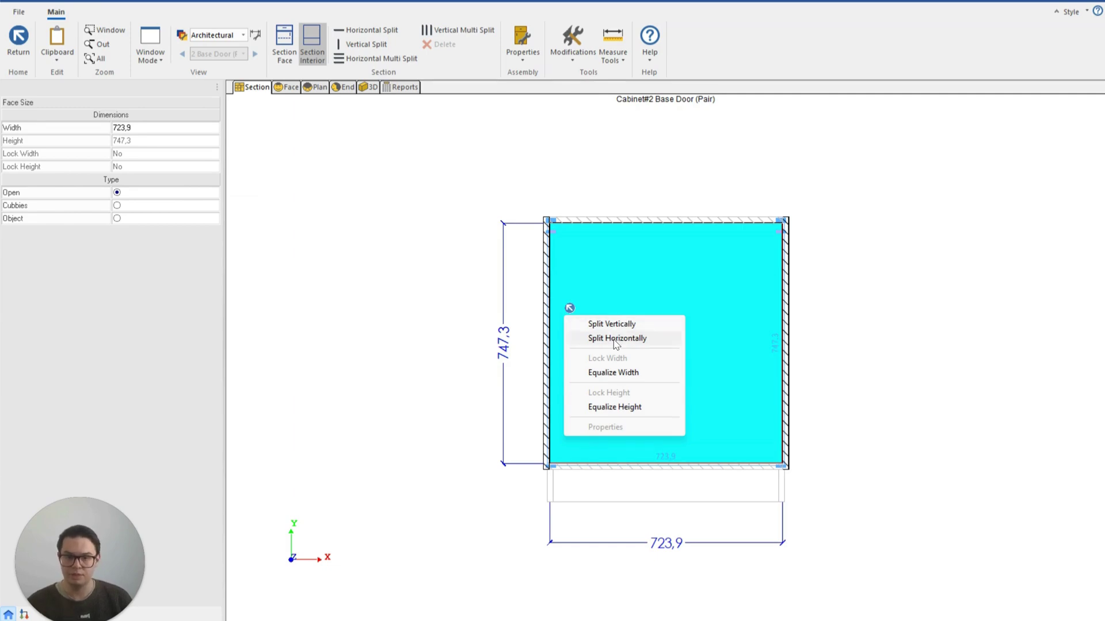
click(613, 339)
click(613, 343)
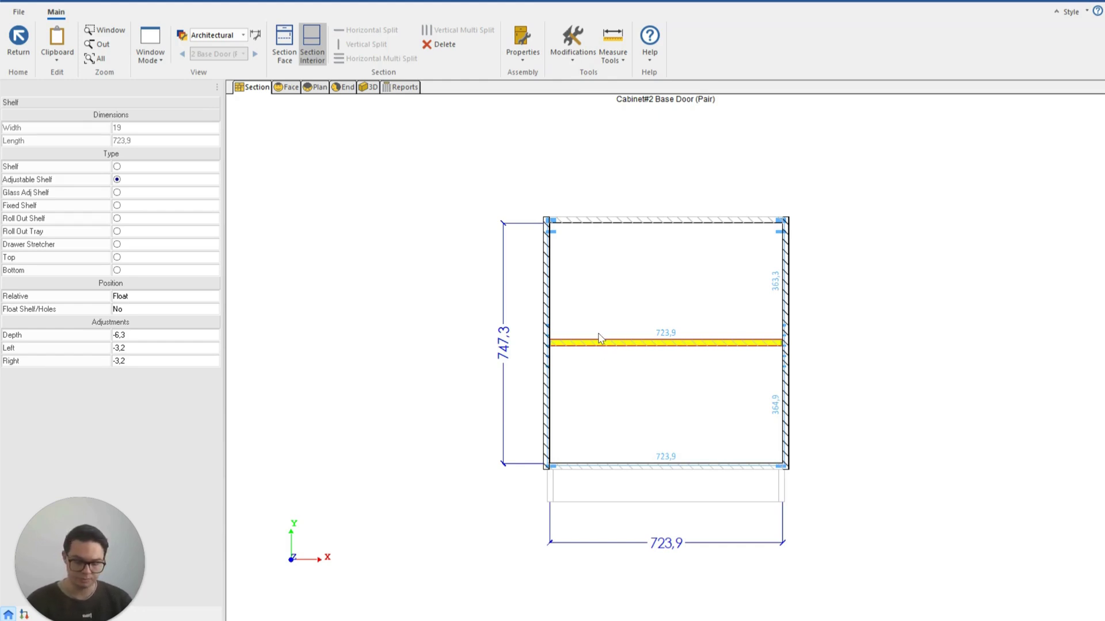
key(Delete)
Step: Split the interior vertically with a central partition, and split its left opening horizontally with a shelf
right_click(626, 317)
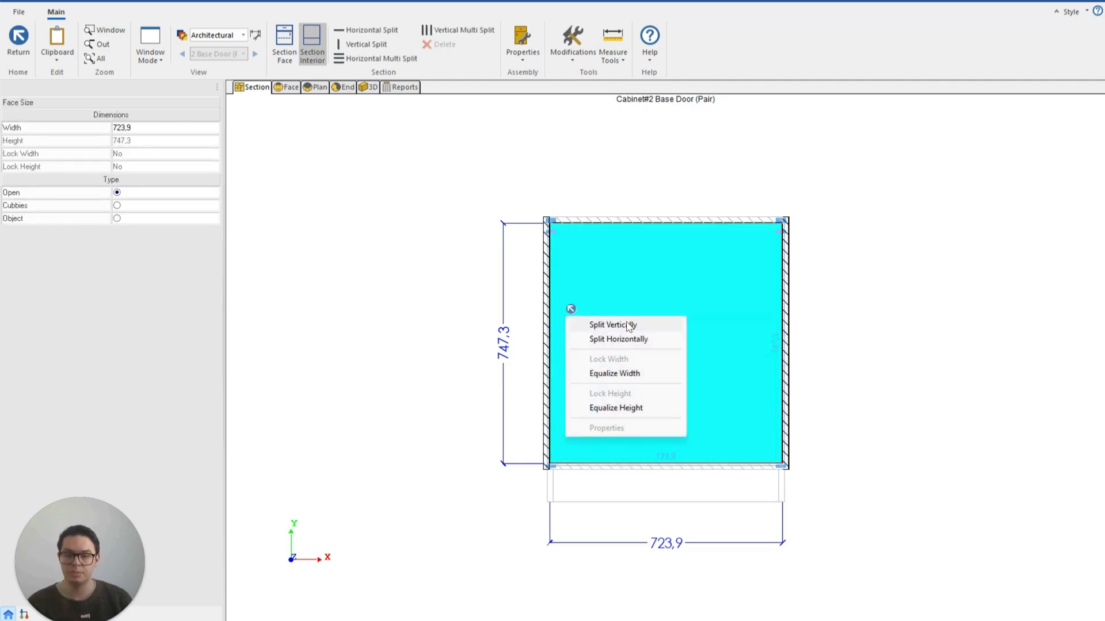
click(627, 326)
click(662, 310)
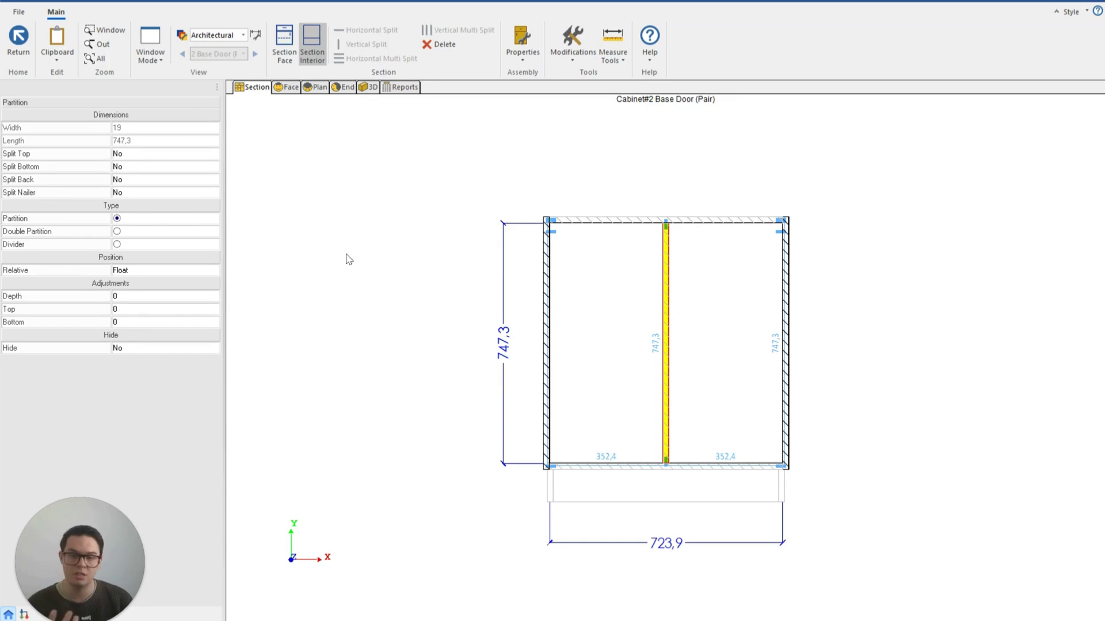
right_click(590, 346)
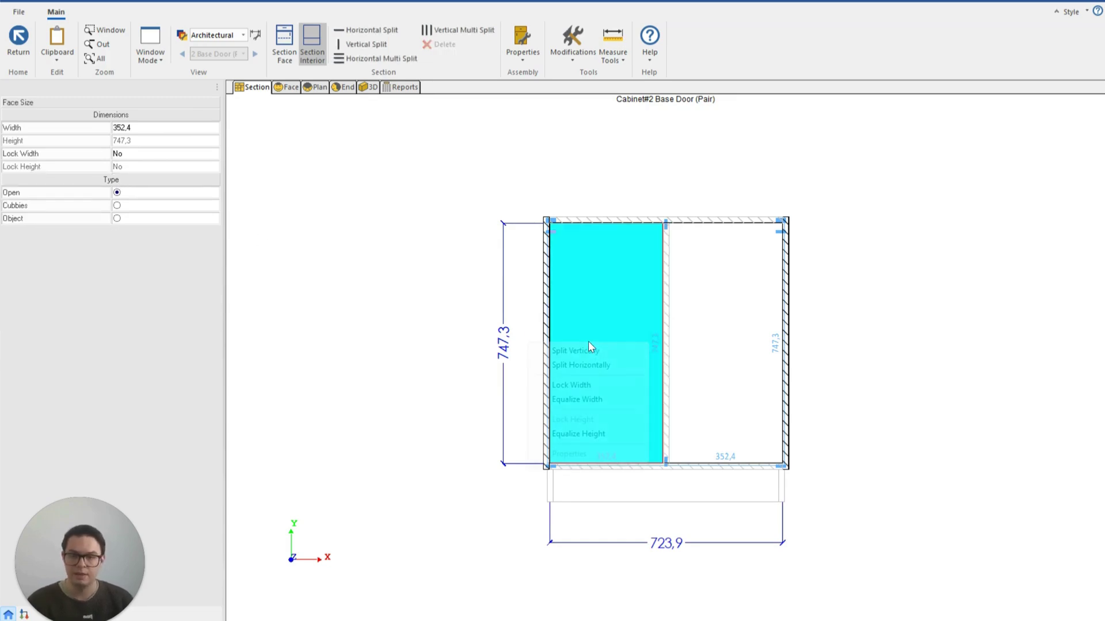
click(598, 365)
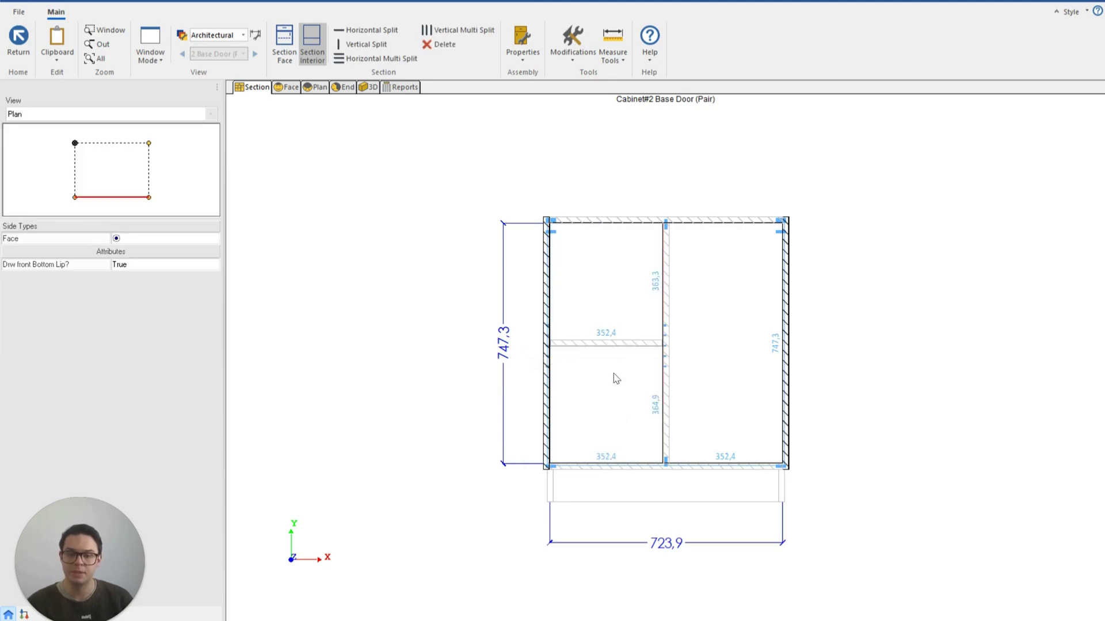
Step: Change the type of the shelf between the left end and the partition to Roll Out Tray
click(609, 343)
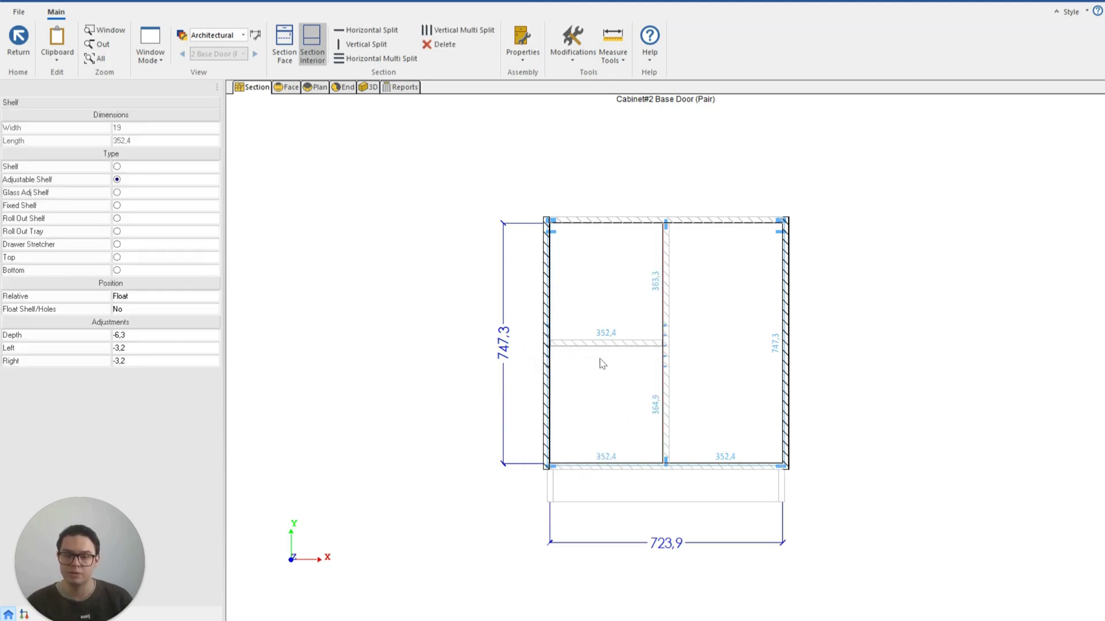
click(121, 207)
click(121, 232)
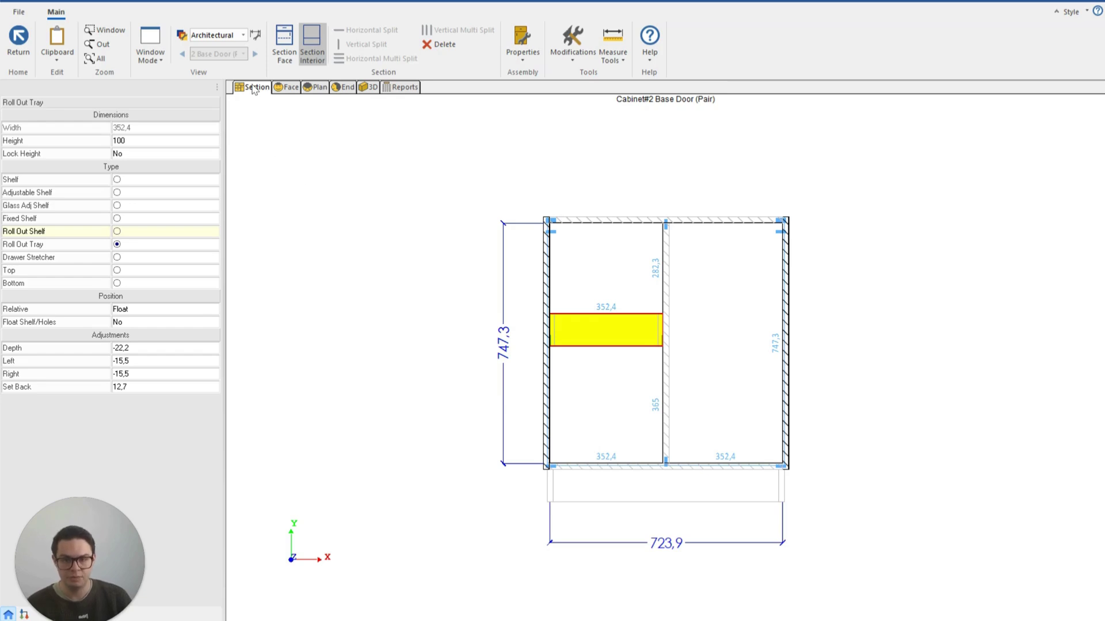
Step: Review the cabinet's general, construction, materials, doors, hardware, case and reveals properties
click(529, 51)
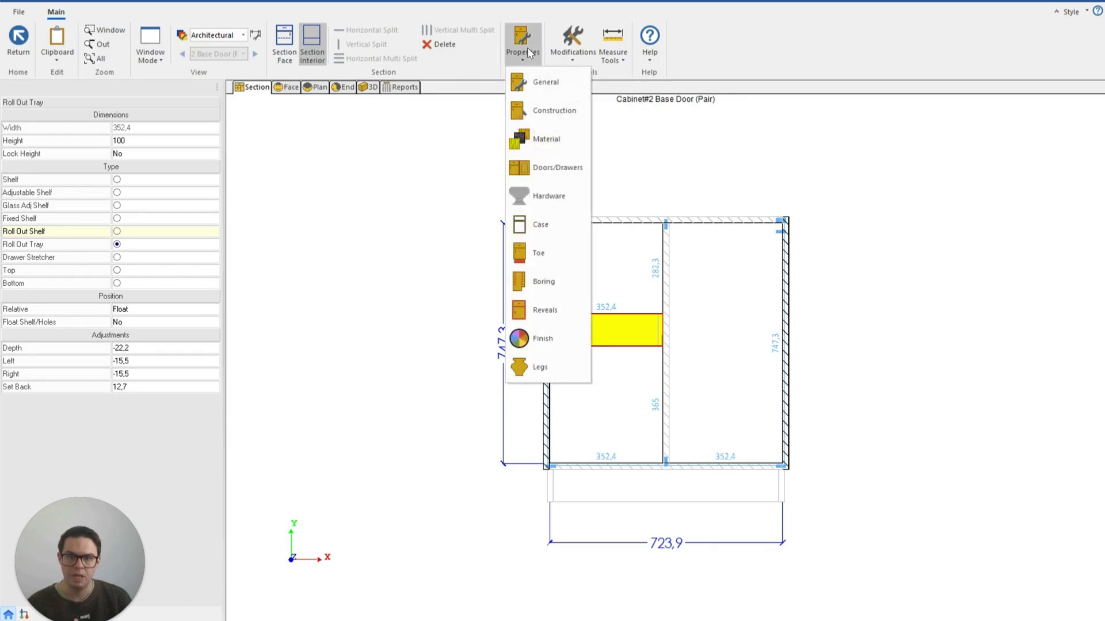
click(529, 81)
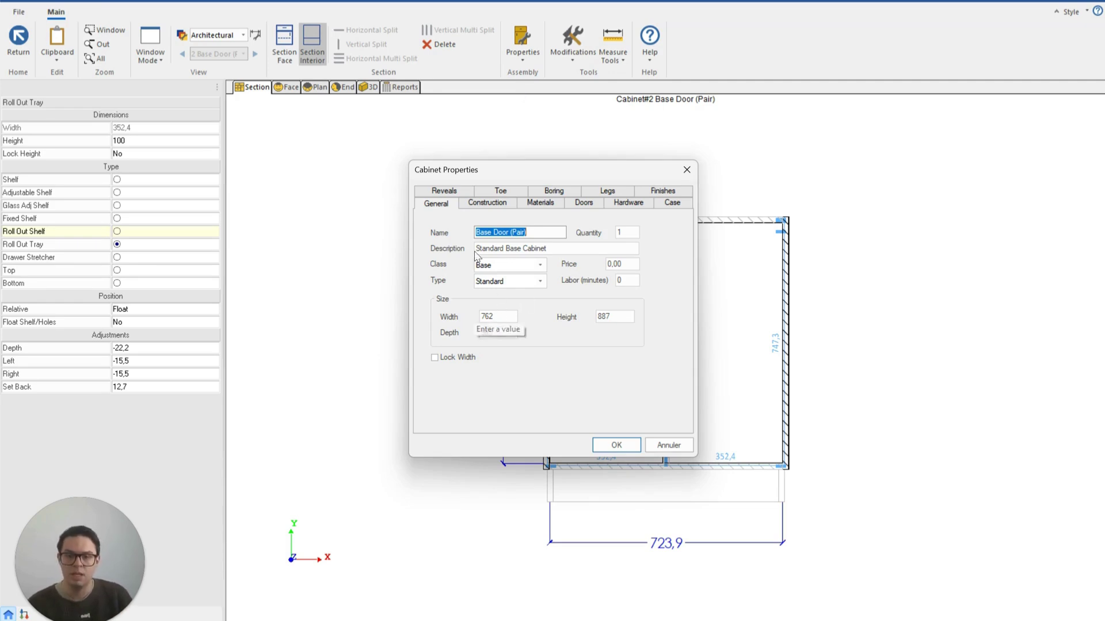
click(473, 204)
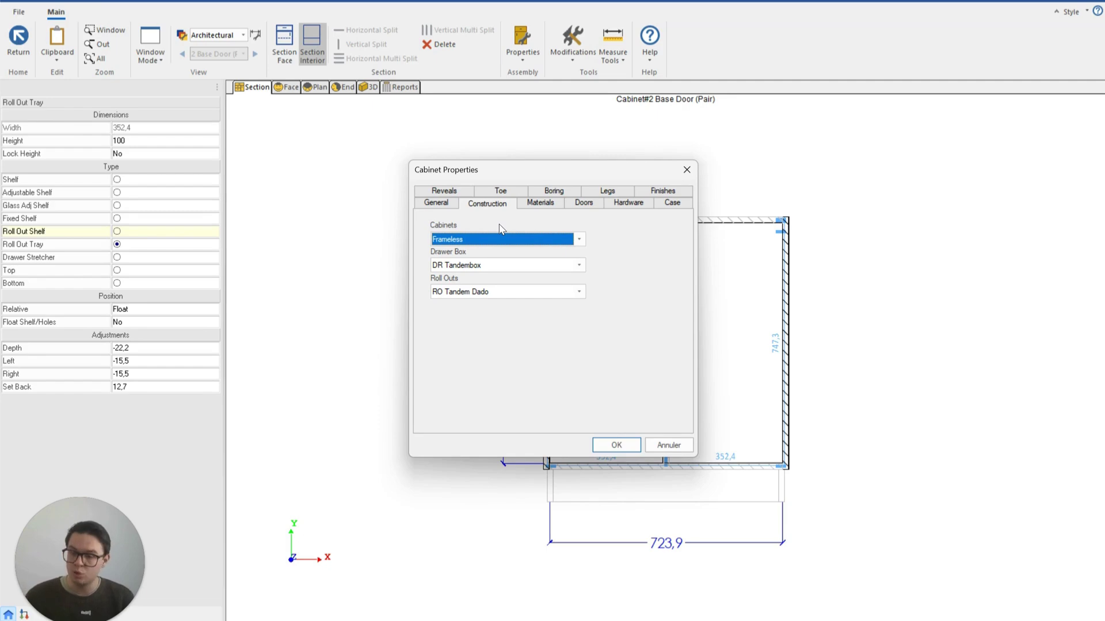
click(536, 208)
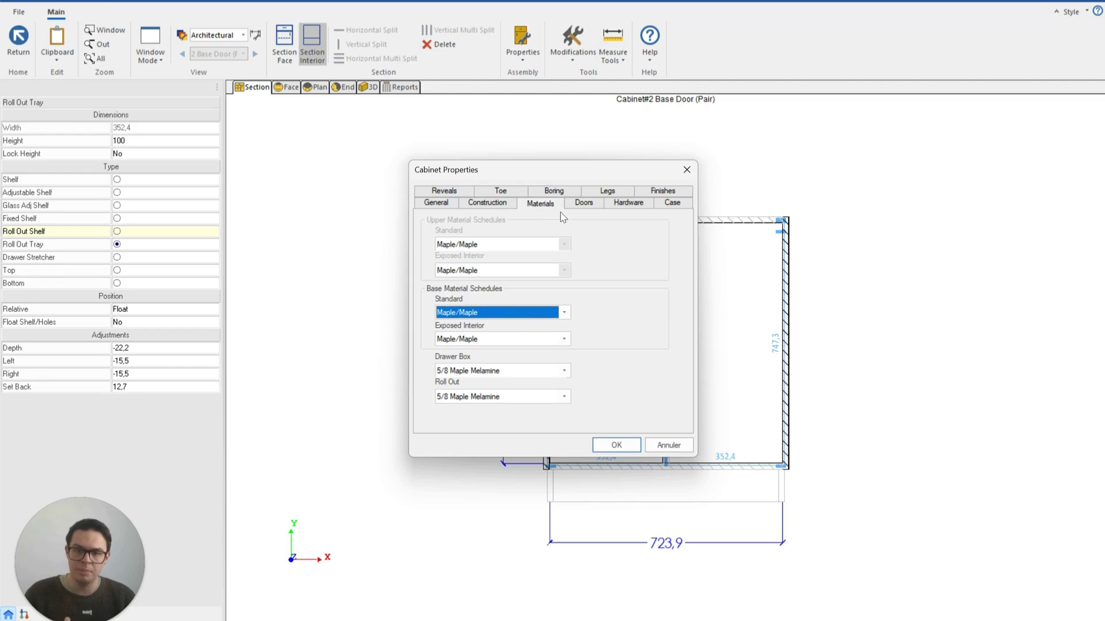
click(592, 207)
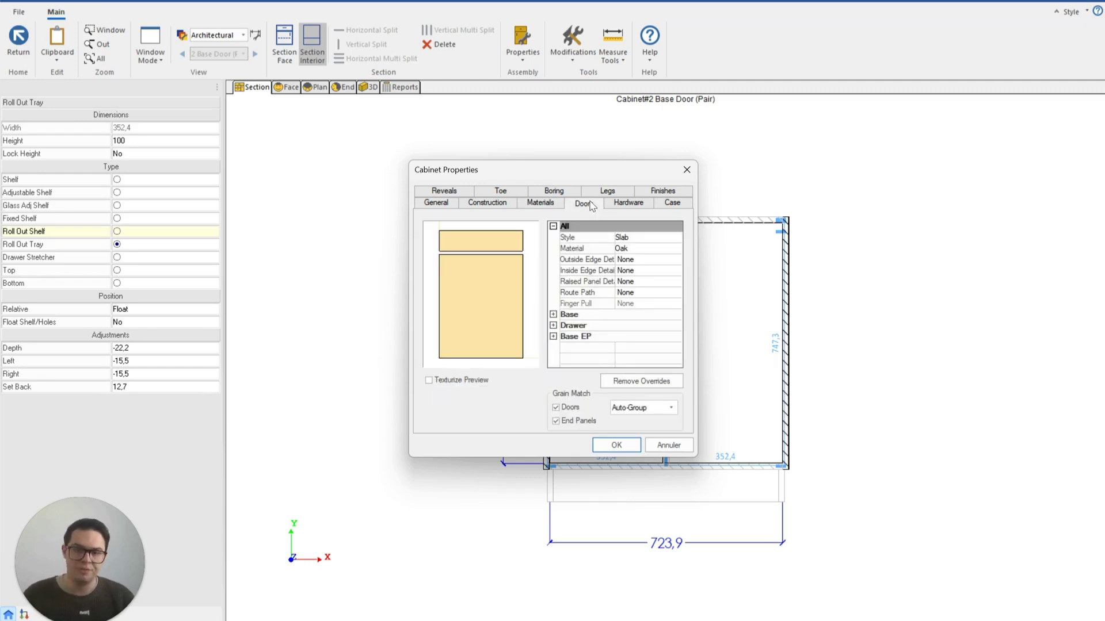
click(619, 206)
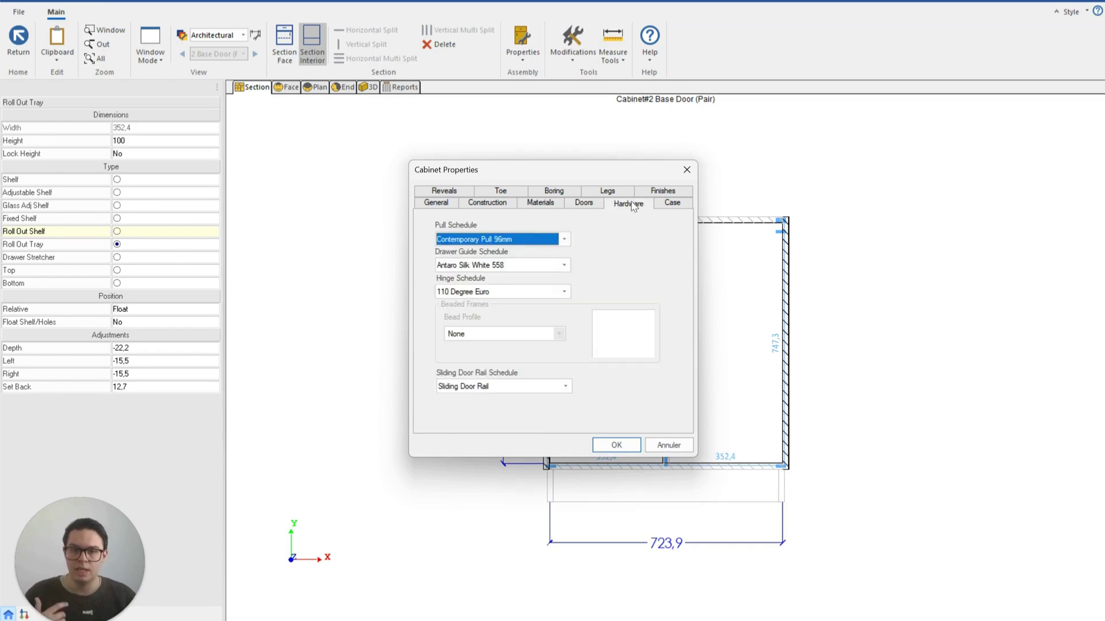
click(670, 205)
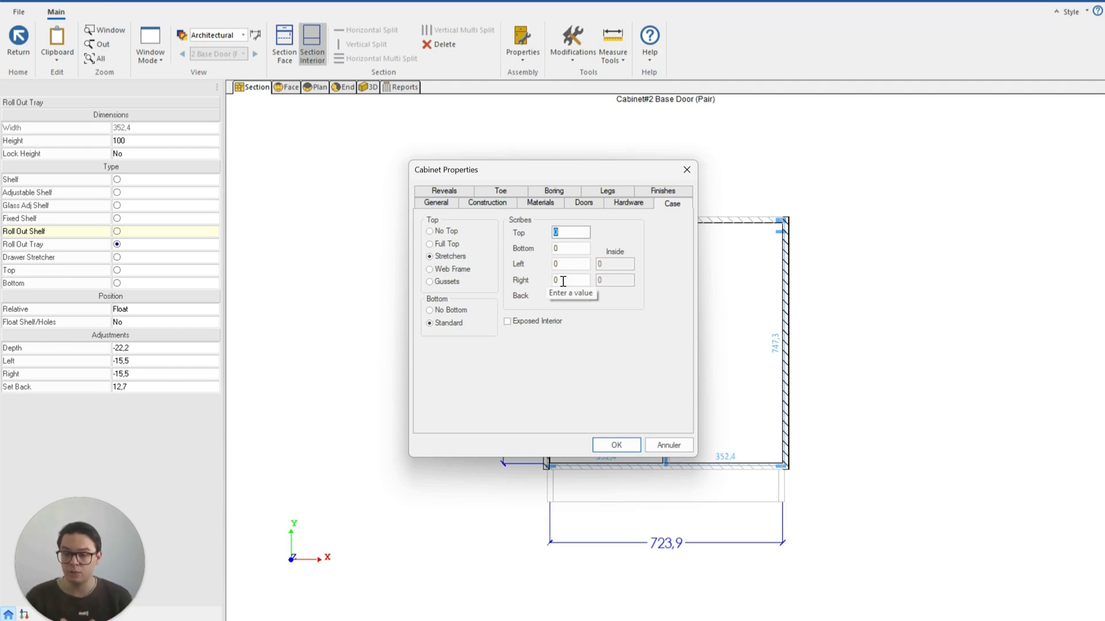
click(459, 193)
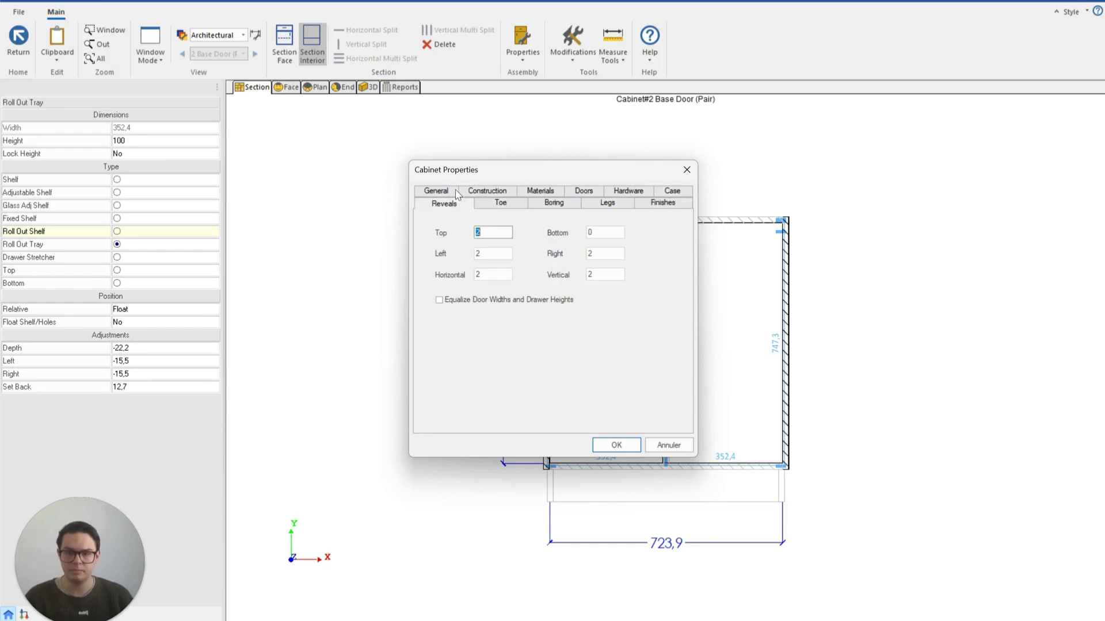
Step: Set the cabinet's toe height and its front, back, left and right toe recesses to 0
click(500, 204)
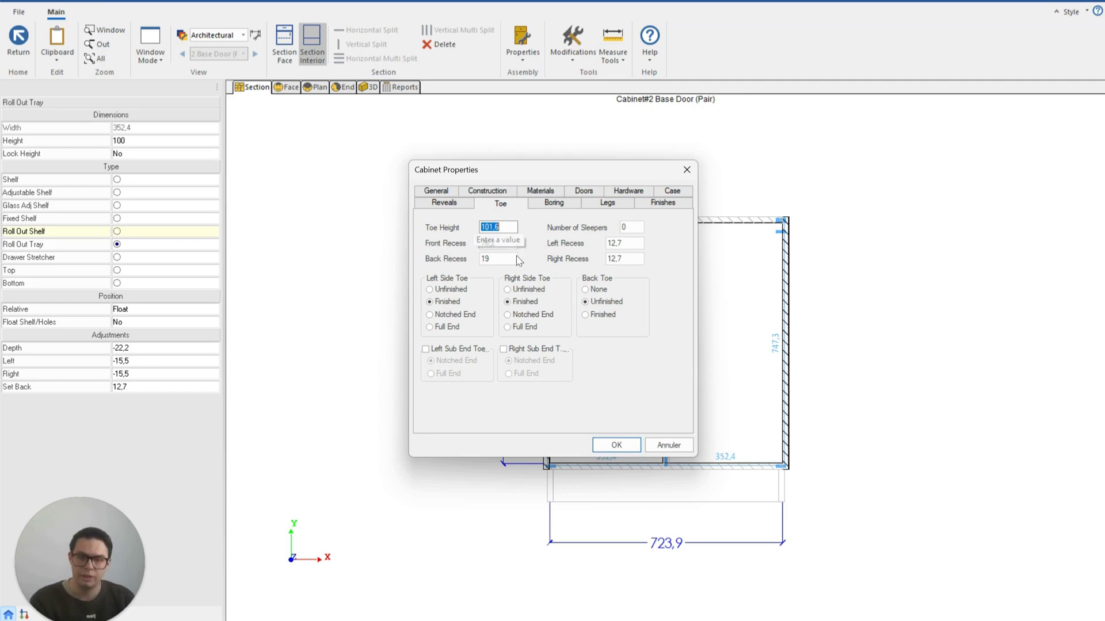
text(0)
key(Tab)
text(0)
key(Tab)
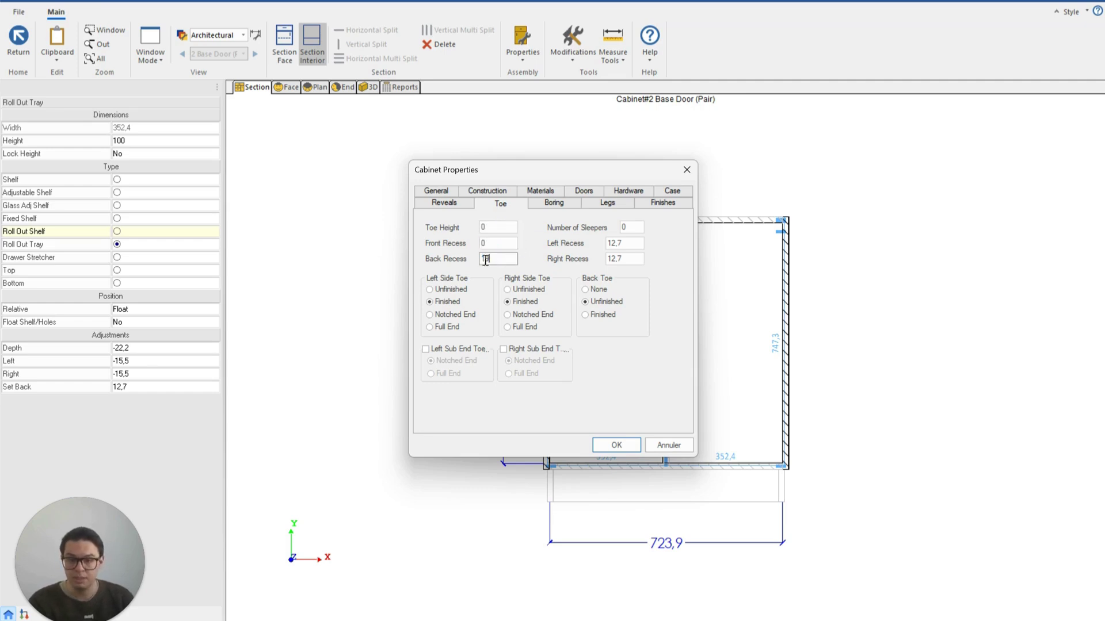
text(0)
double_click(622, 243)
text(0)
double_click(632, 259)
text(0)
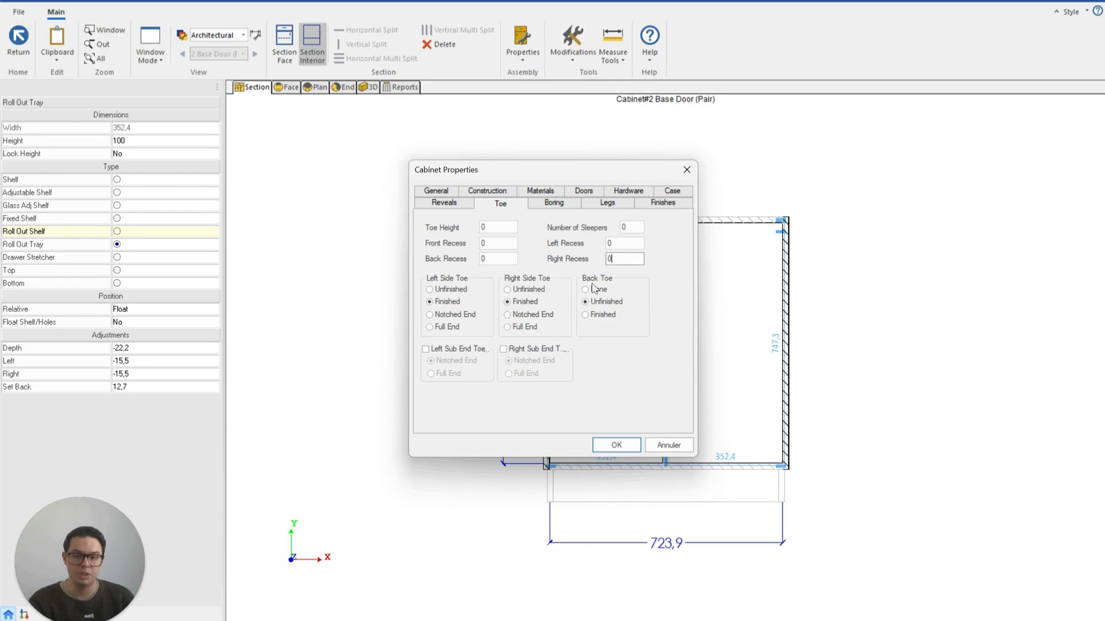
Step: Set the back toe to None and both side toes to Unfinished, and apply the cabinet properties
click(585, 289)
click(529, 294)
click(429, 289)
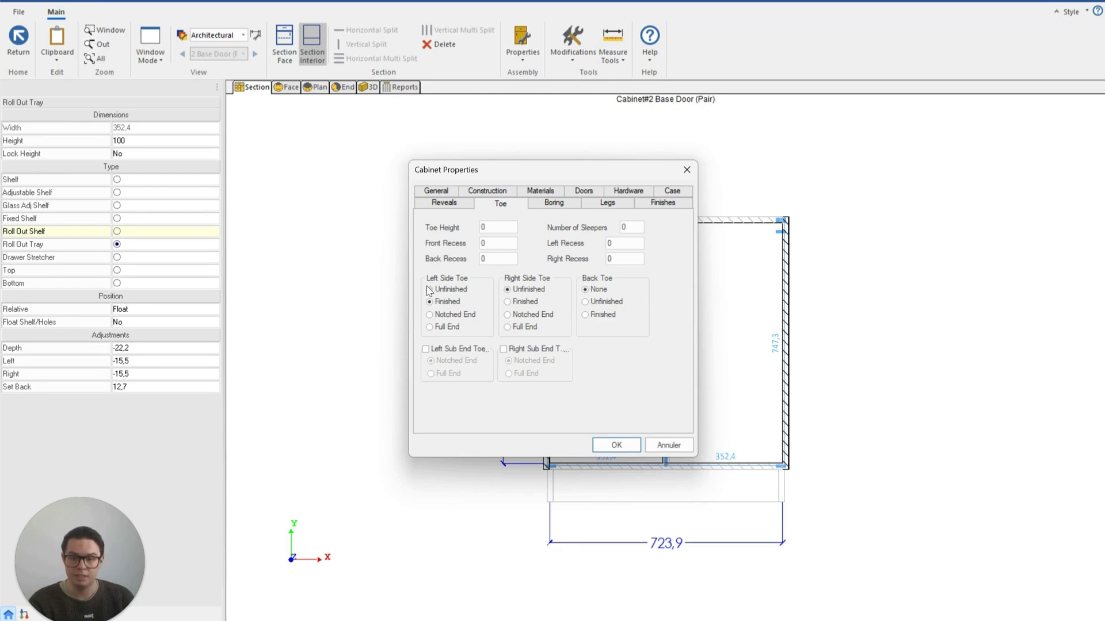
click(614, 444)
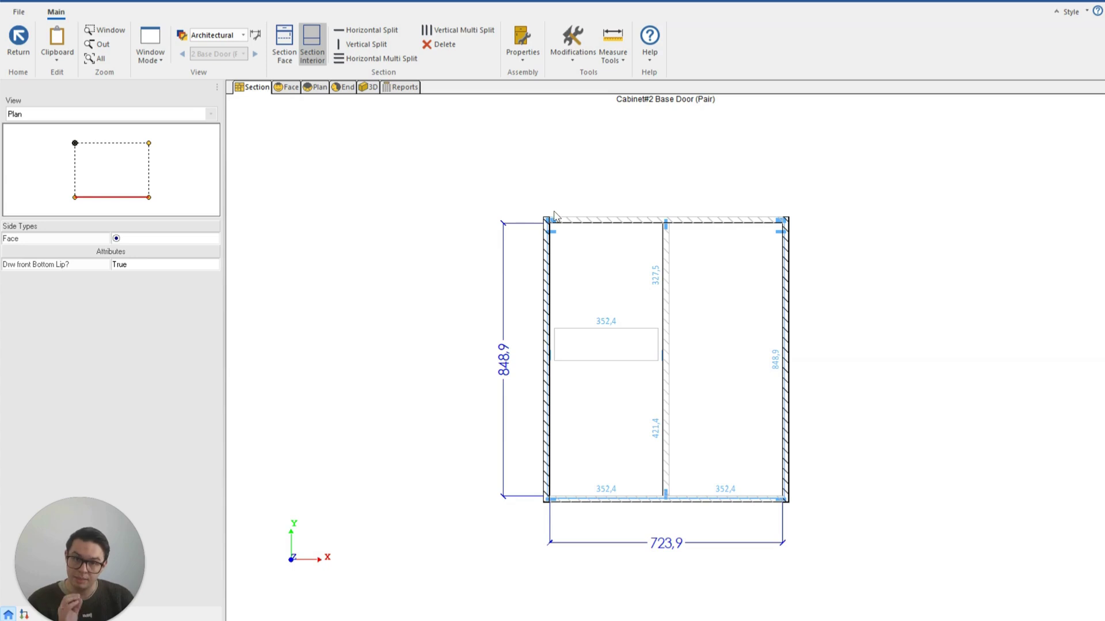
Step: Inspect the cabinet in its face, plan and end views, picking out the finished left end in the end view
click(530, 62)
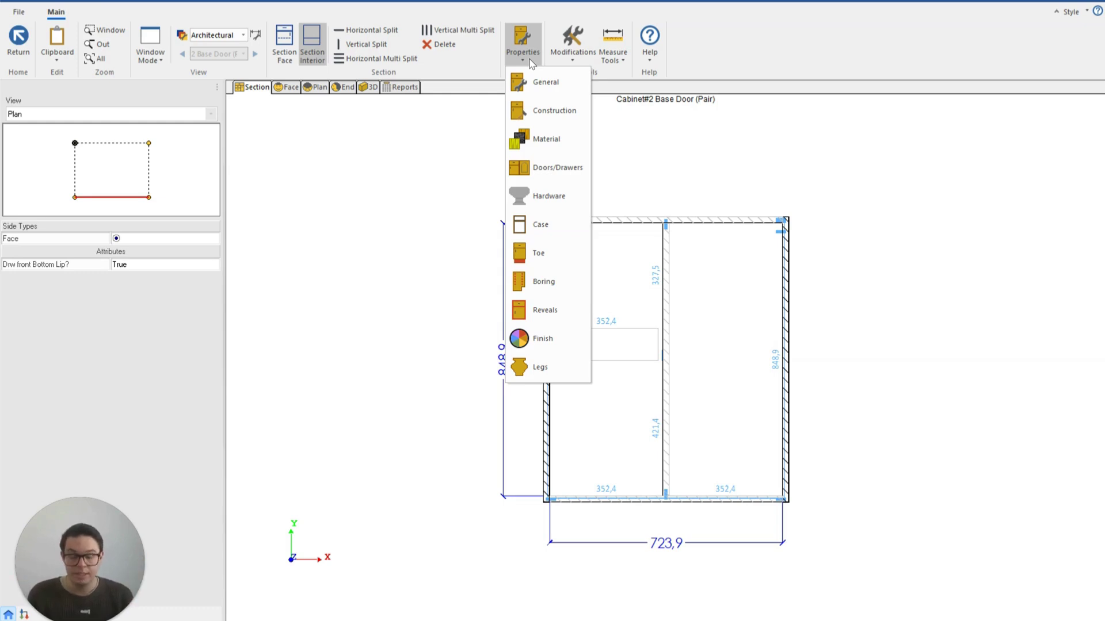
click(394, 154)
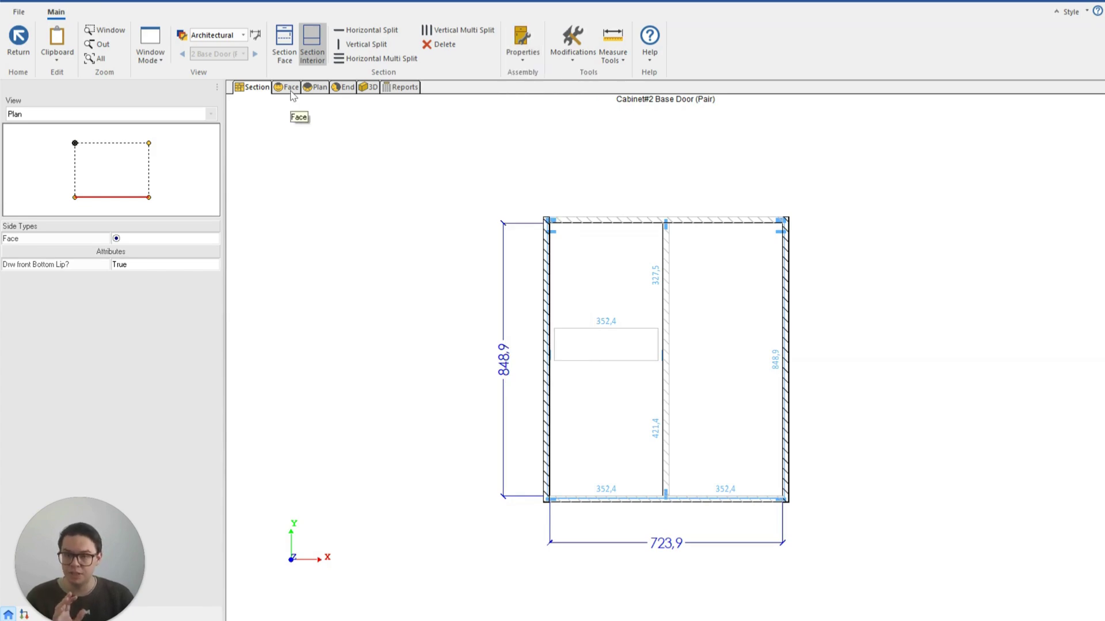
click(292, 92)
click(319, 92)
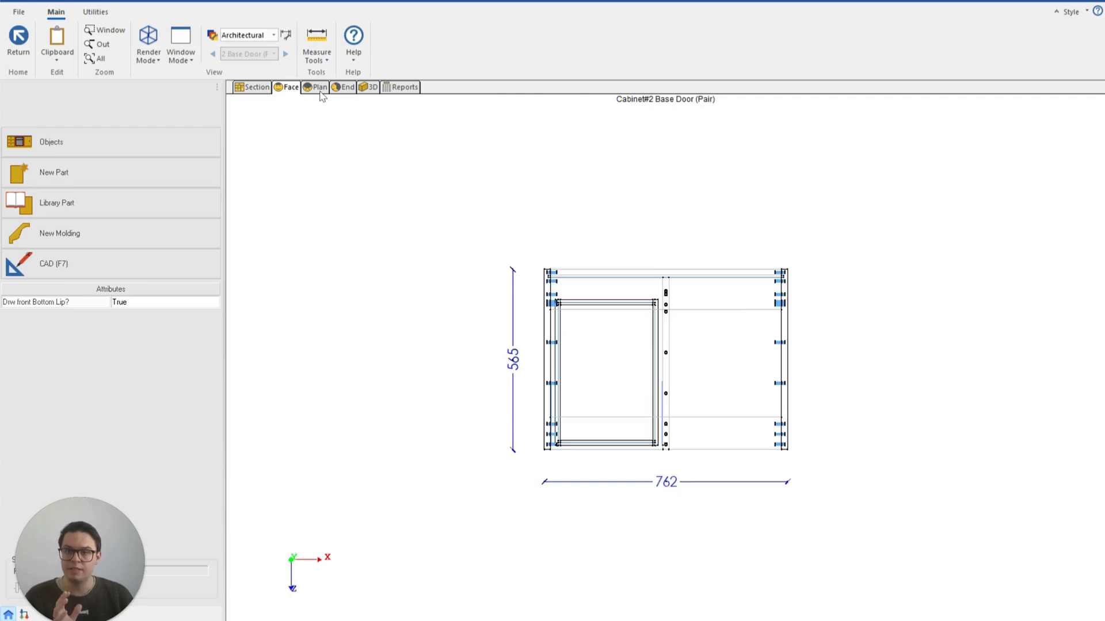
click(347, 90)
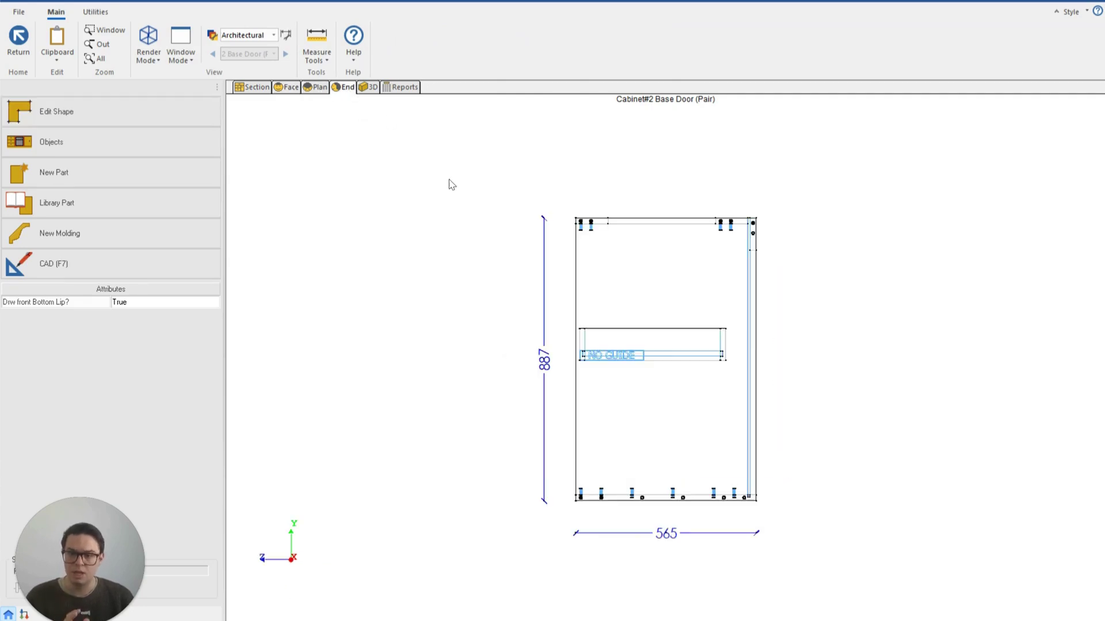
click(630, 279)
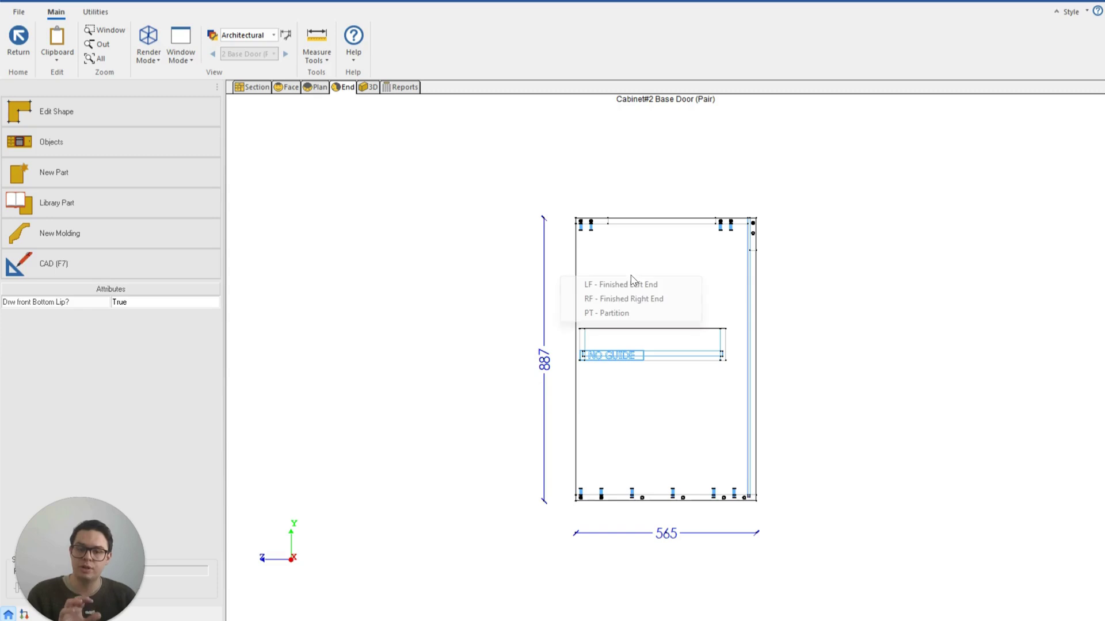
click(634, 286)
click(489, 304)
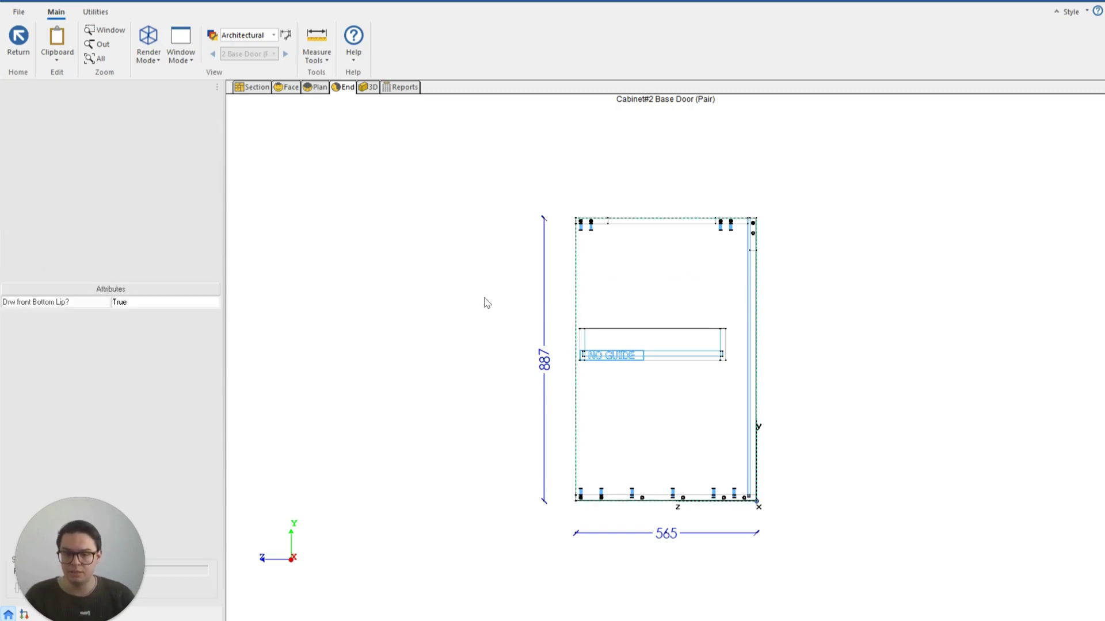
Step: Select the partition in the end view and set its length (DY) to 950
click(718, 286)
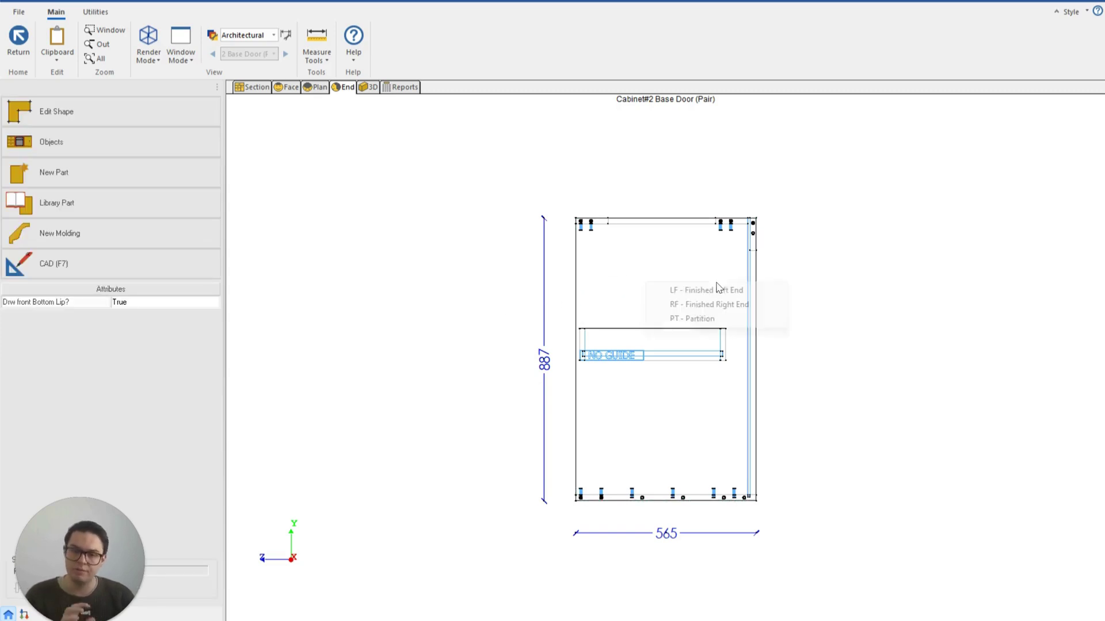
click(717, 319)
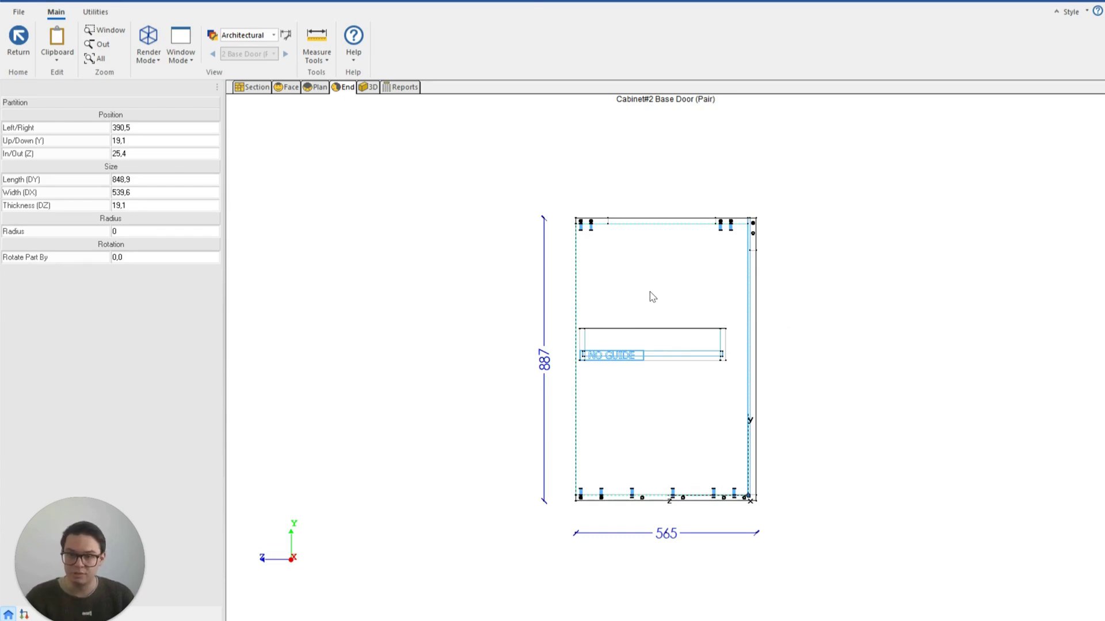
click(152, 180)
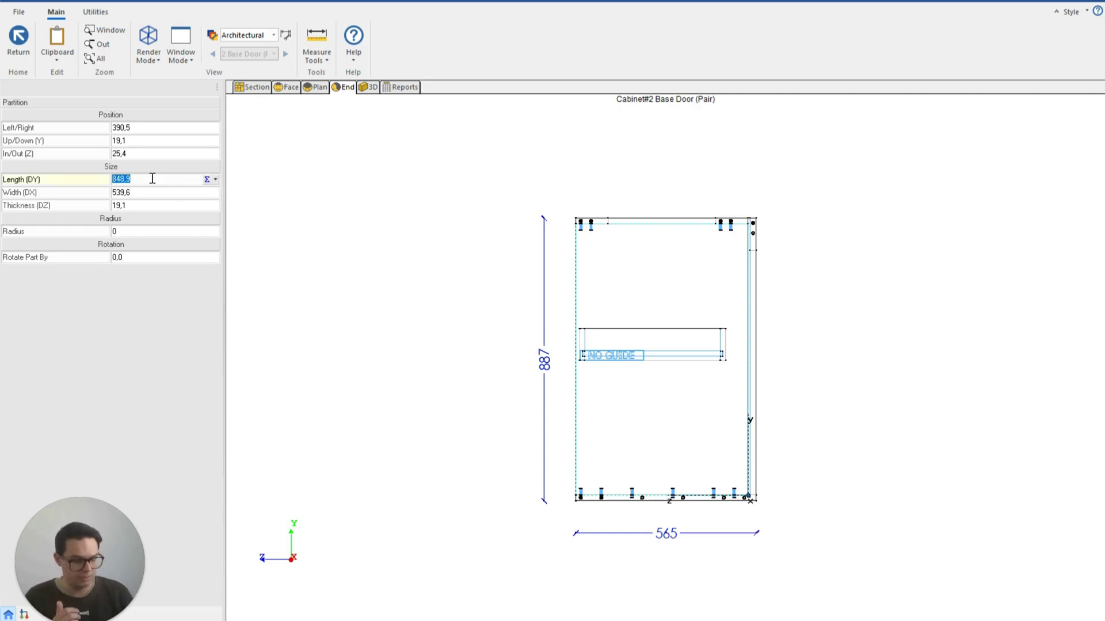
text(950)
key(Return)
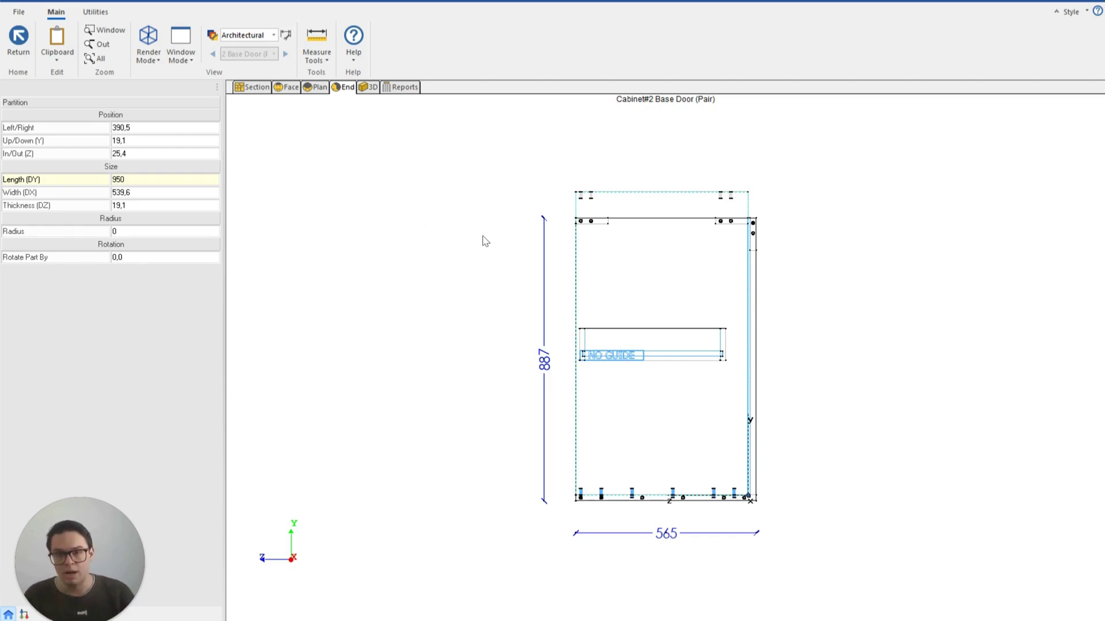
Step: Examine the lengthened partition in the cabinet's section, face and end views
click(257, 88)
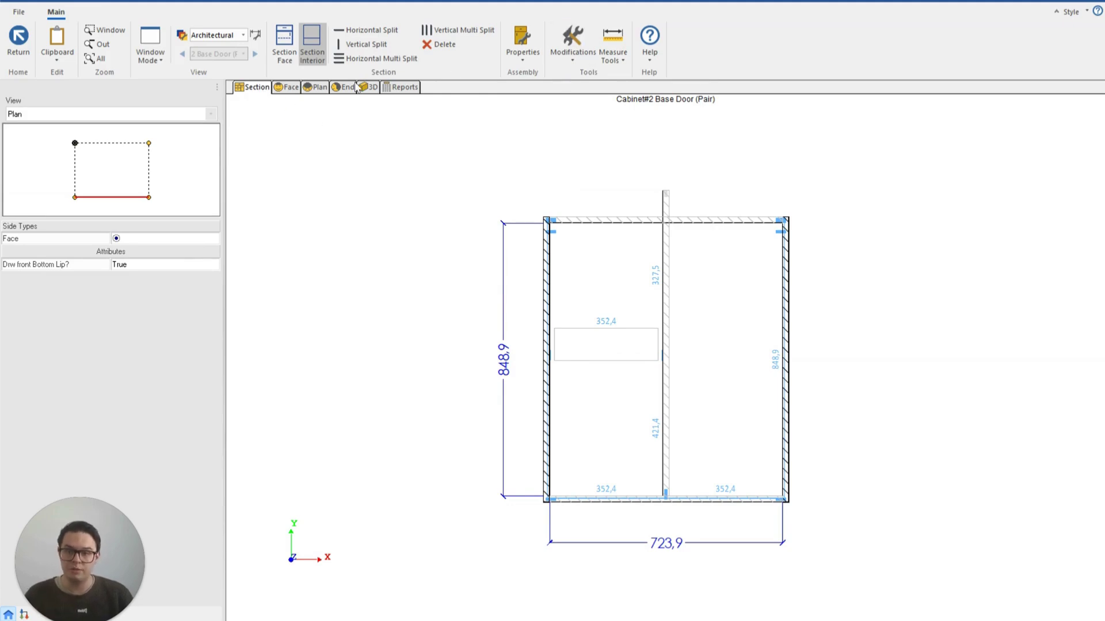
click(522, 57)
click(322, 125)
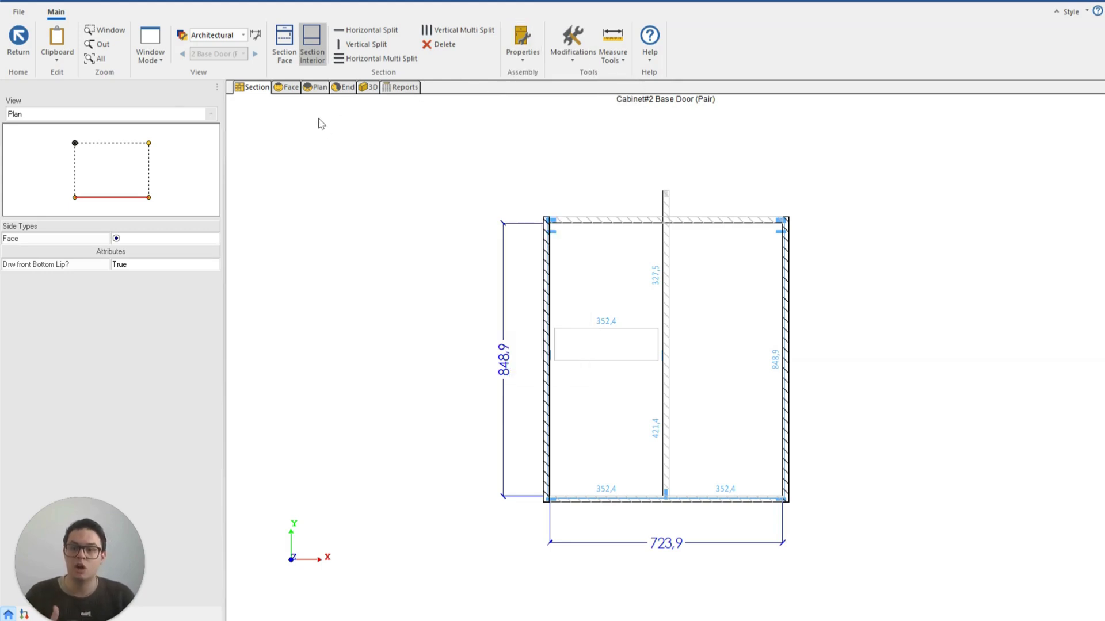
click(291, 88)
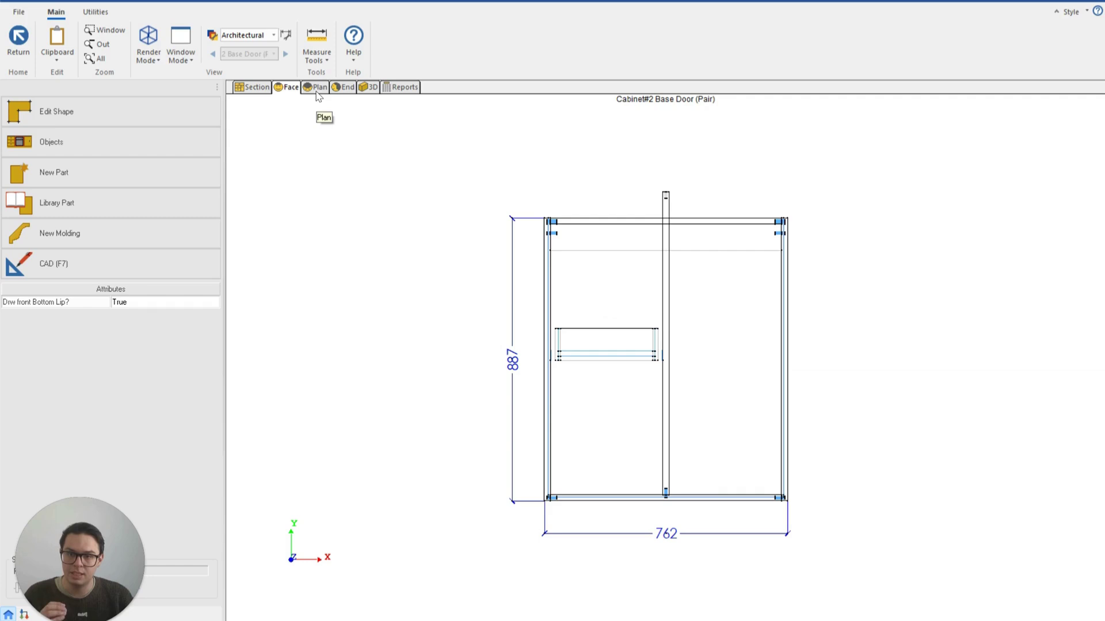
click(346, 87)
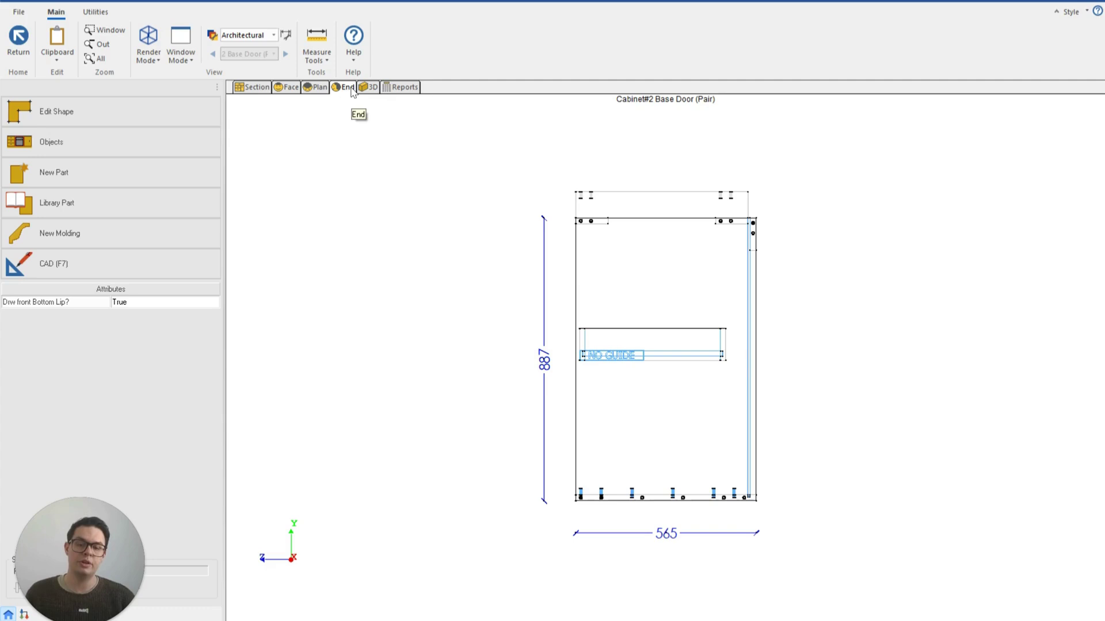
Step: Return to the section view and remove all of the cabinet's toe overrides, from Back Toe Scribe through Toe Recess
click(253, 89)
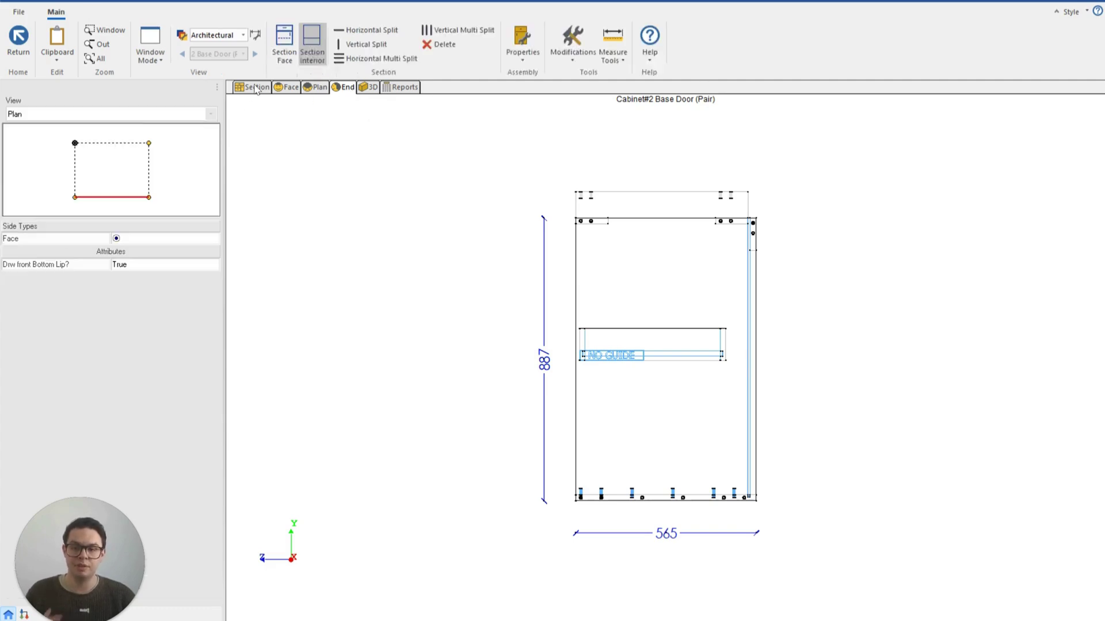
click(581, 58)
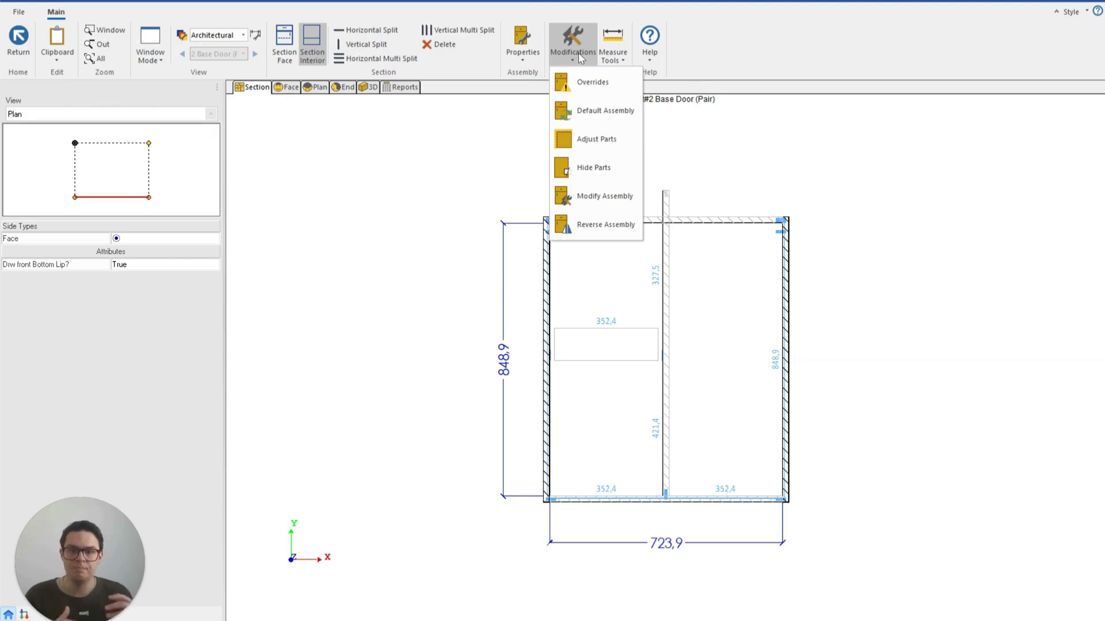
click(588, 80)
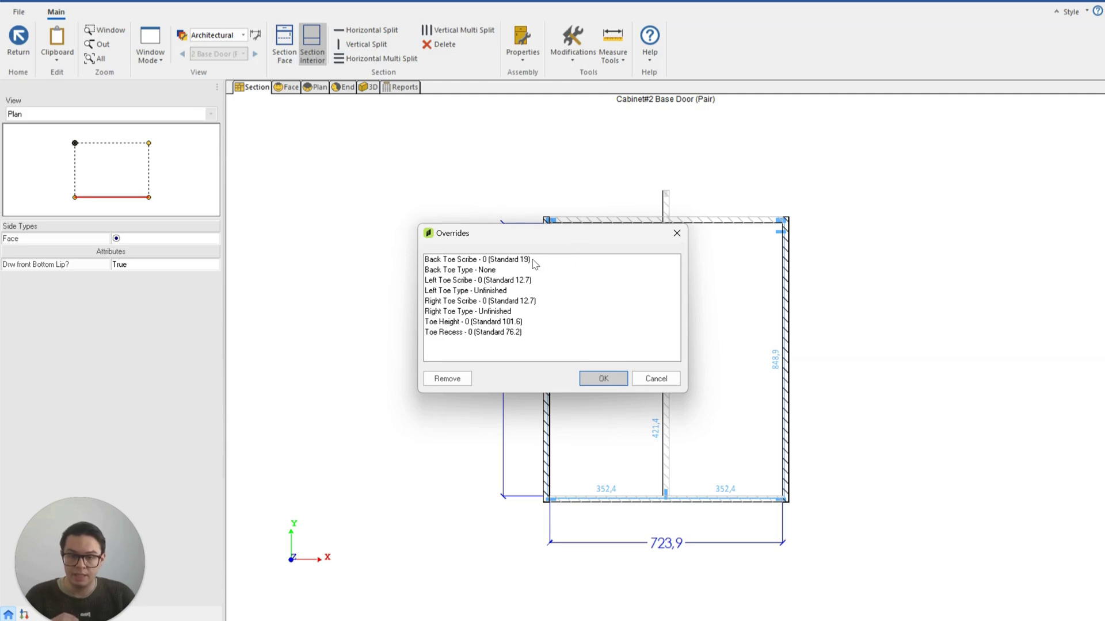
click(509, 264)
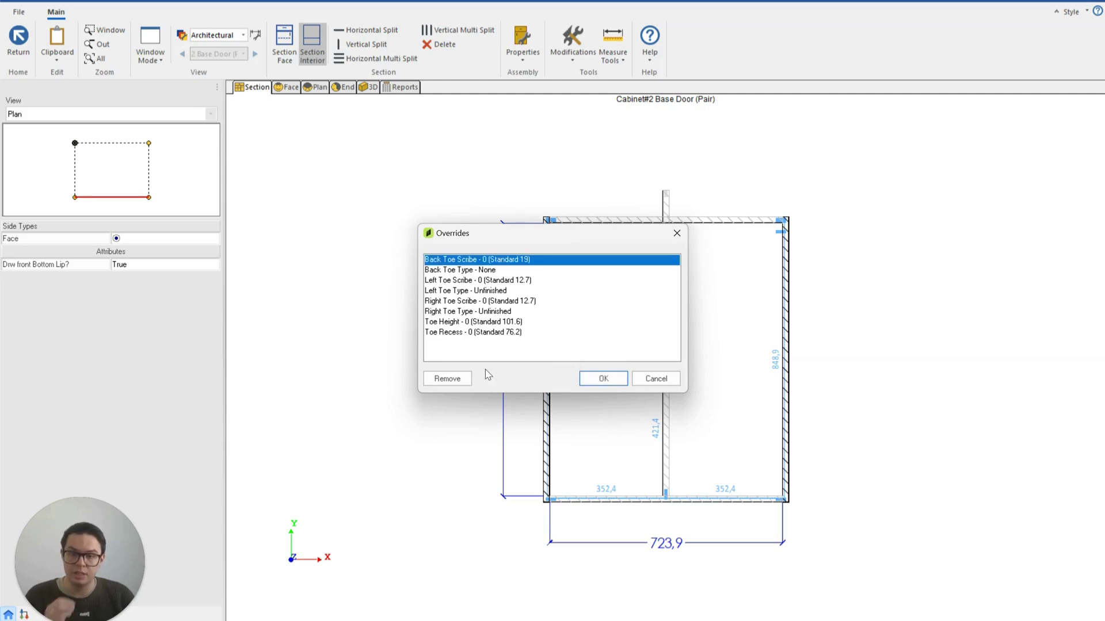
shift+click(469, 333)
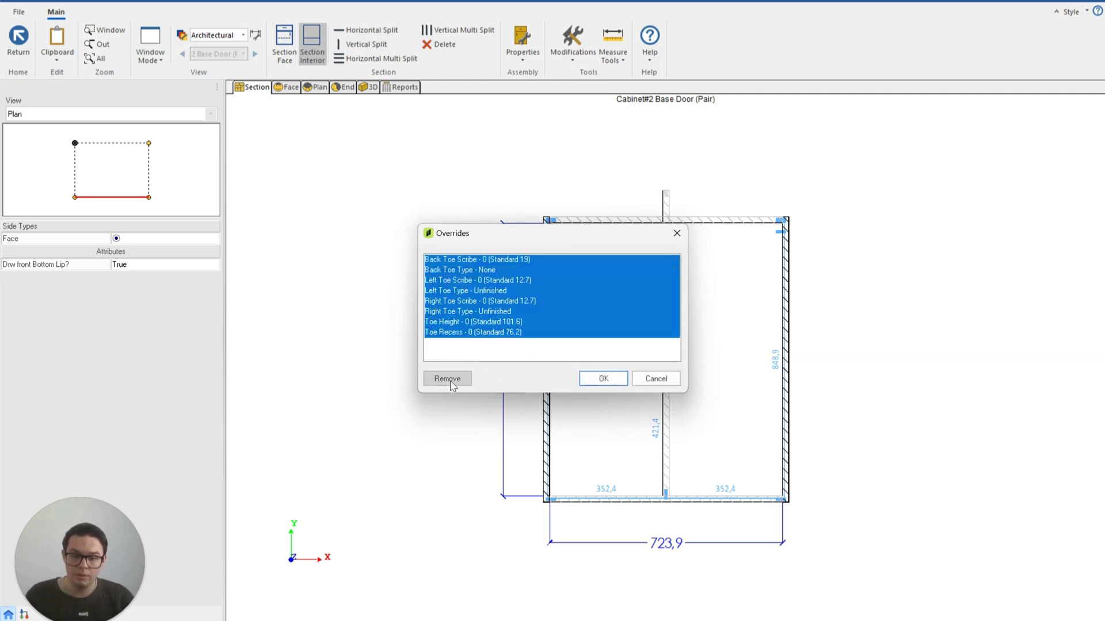
click(448, 378)
click(611, 380)
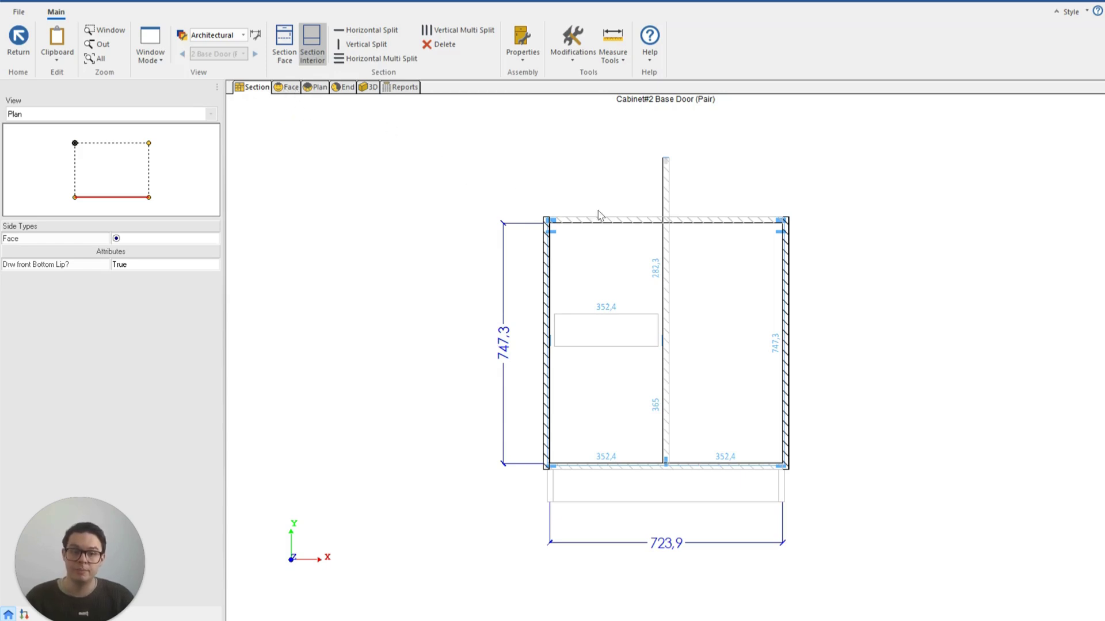
Step: Delete the partition and the remaining interior fitting from the cabinet's interior section, and return to the wall elevation
click(668, 256)
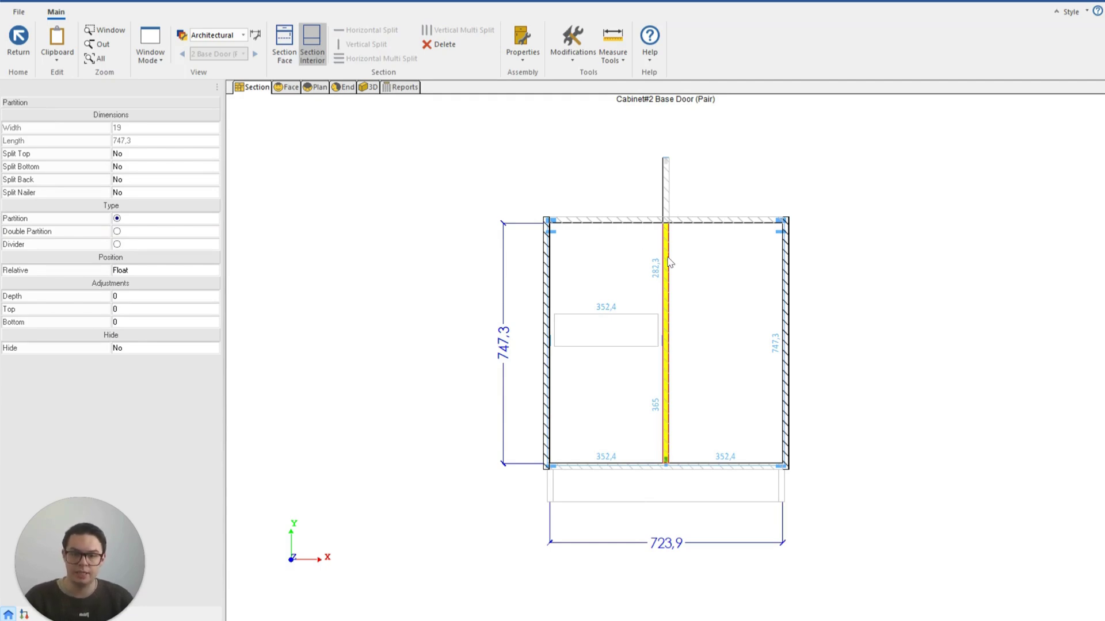
click(428, 44)
click(597, 343)
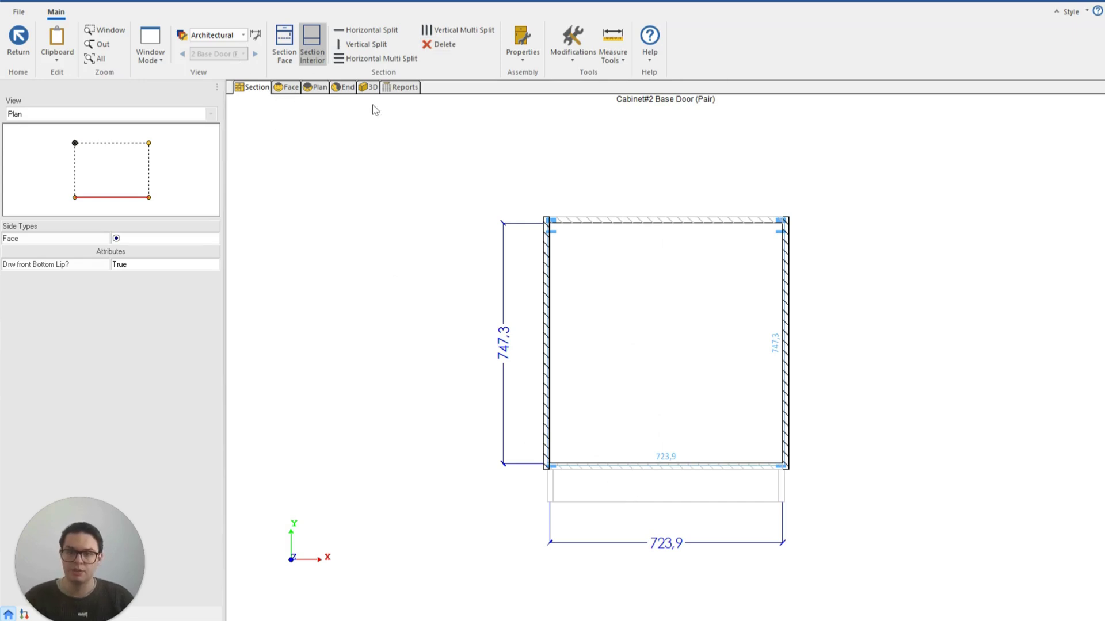
click(22, 44)
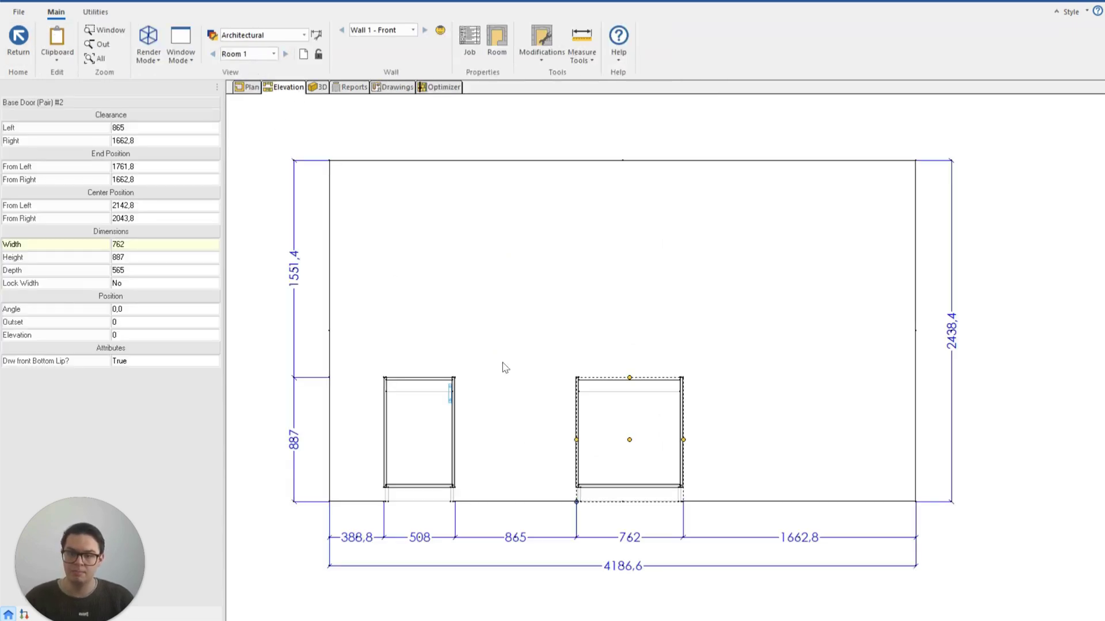
Step: Reopen the pair-door base cabinet, split its face horizontally into five equal drawer openings, and return to the elevation
double_click(651, 465)
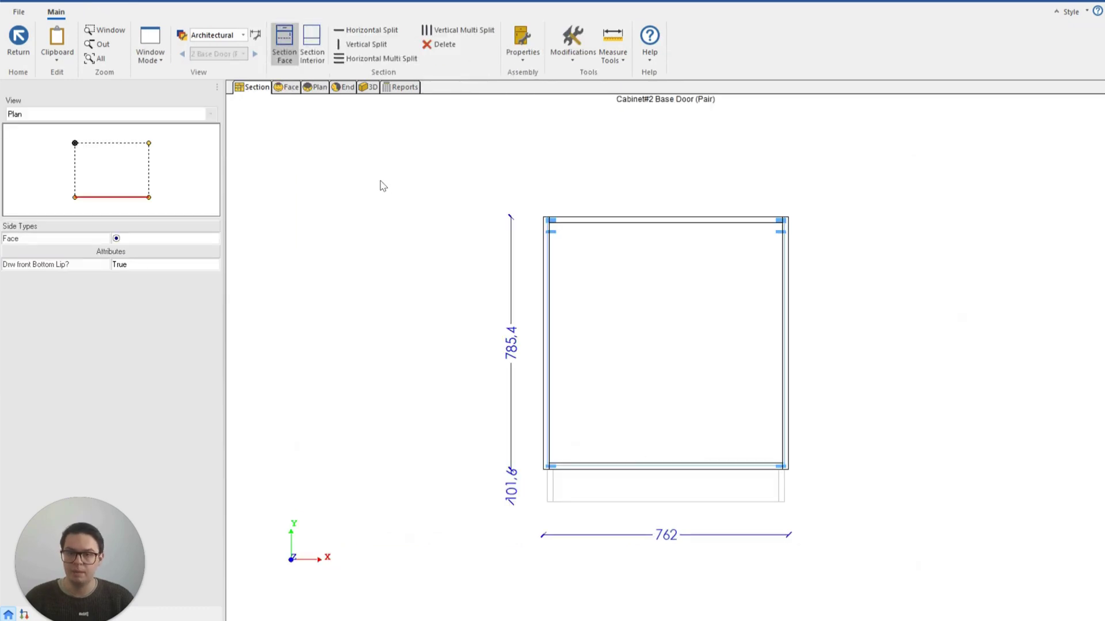
click(726, 339)
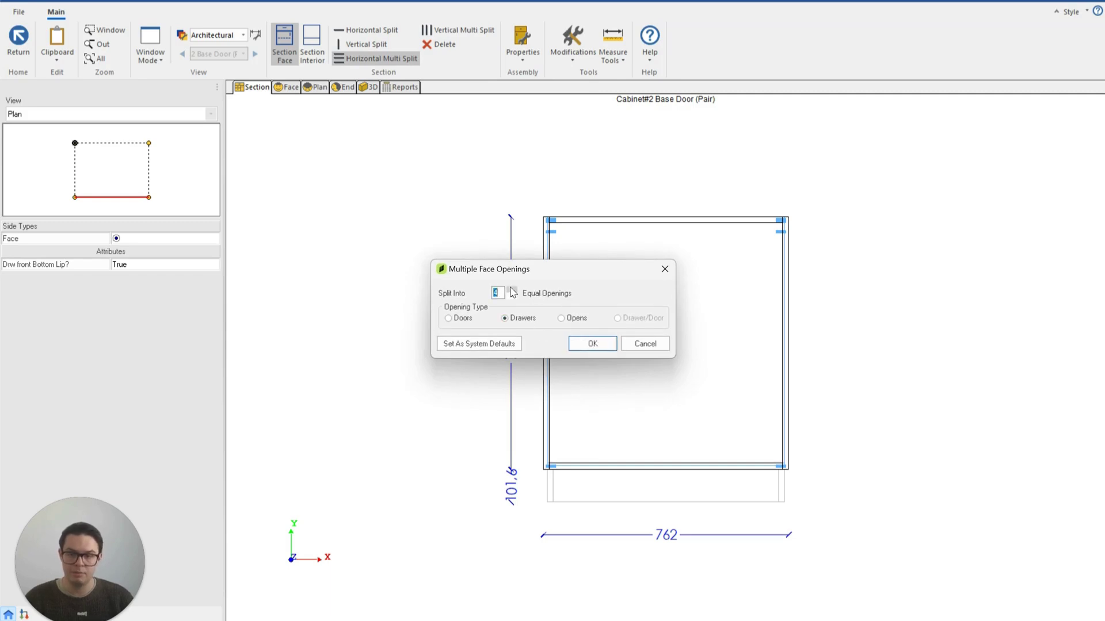
click(579, 344)
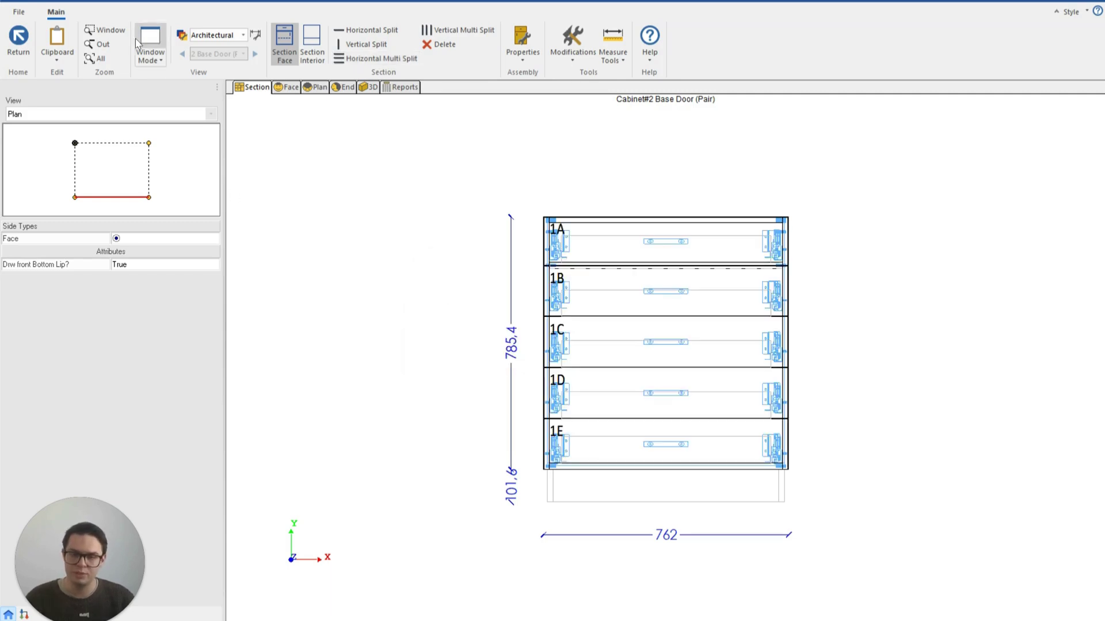
click(21, 46)
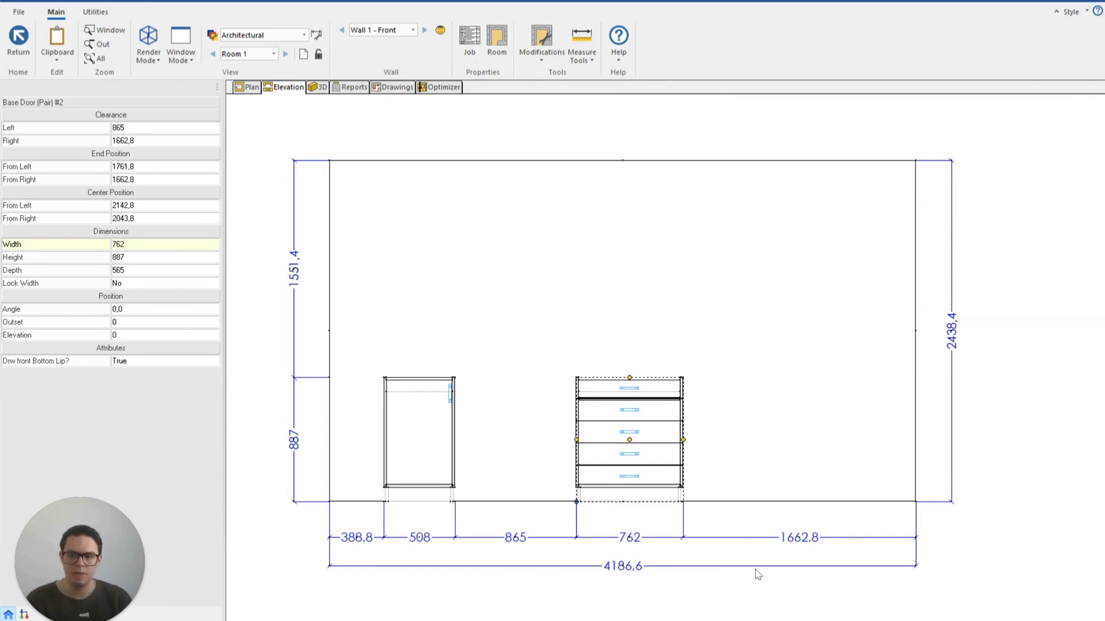
Step: Start saving the five-drawer cabinet as a new object in the Custom Cabinets catalog under Base > Drawers
right_click(651, 434)
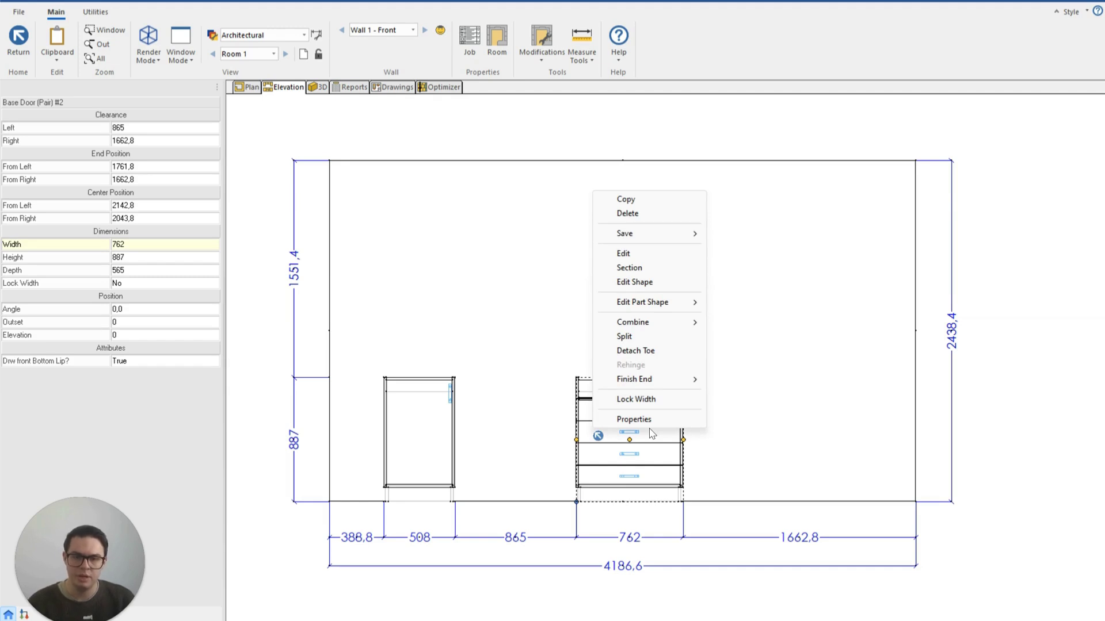
mouse_move(639, 238)
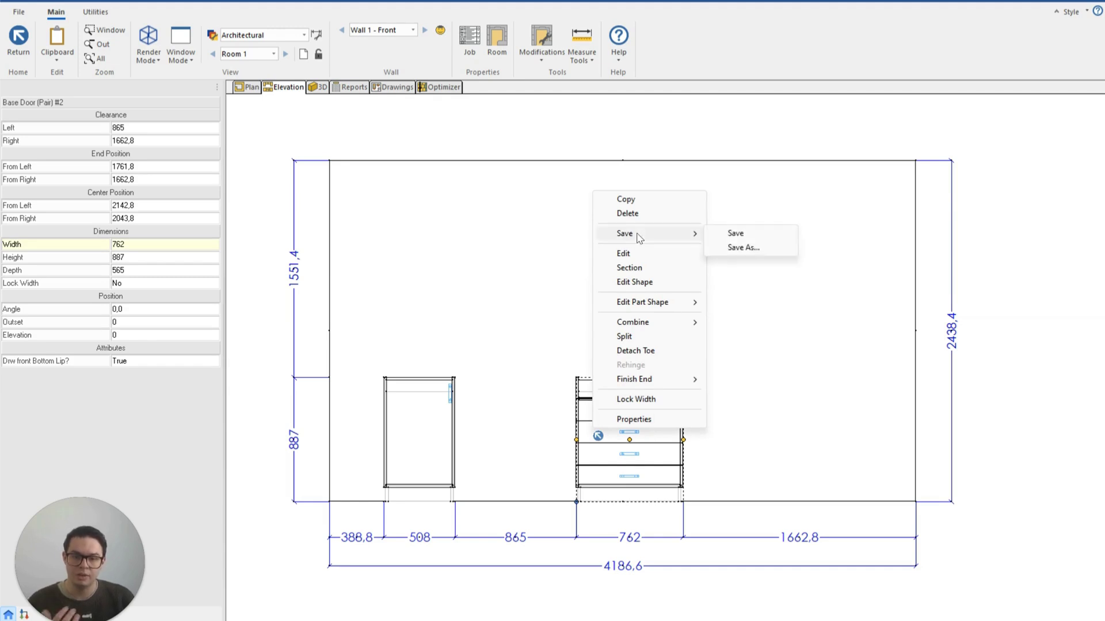
click(740, 249)
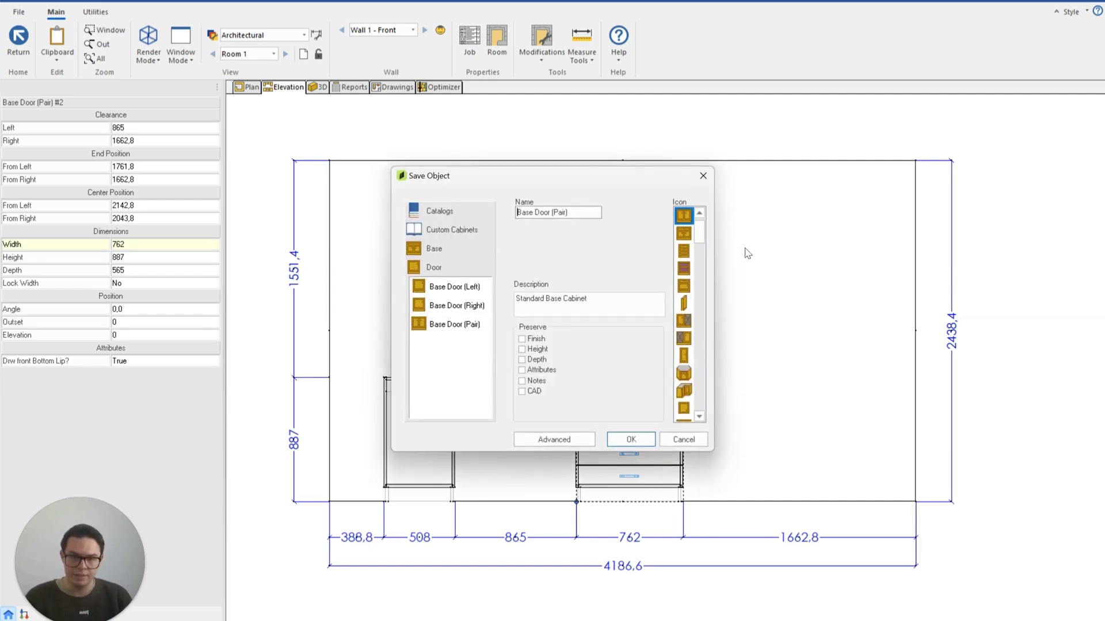
click(438, 214)
click(441, 251)
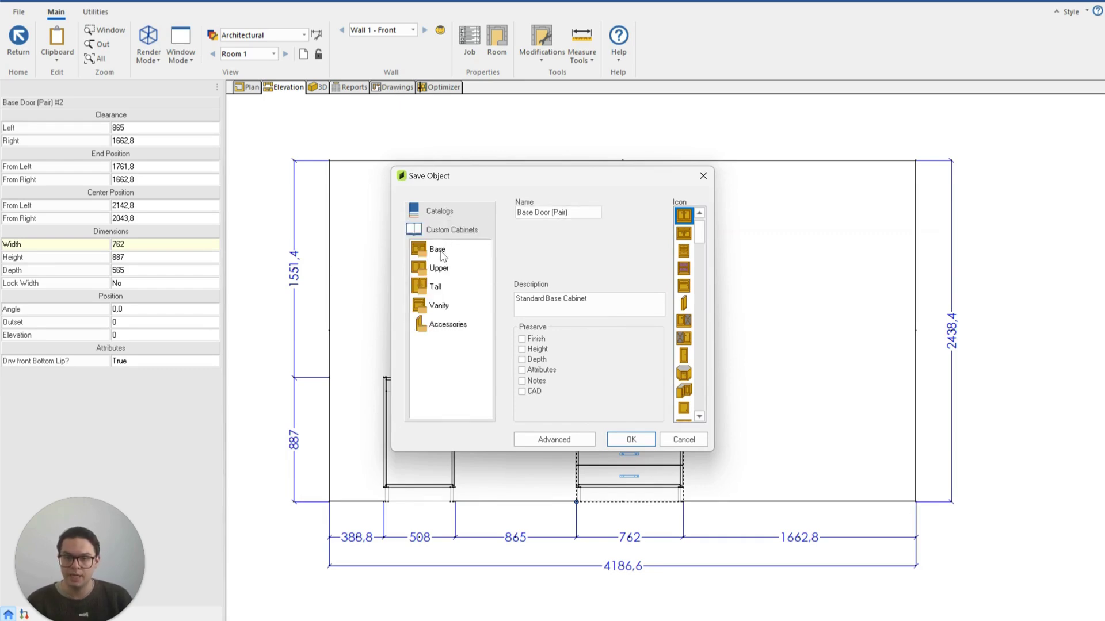
click(438, 252)
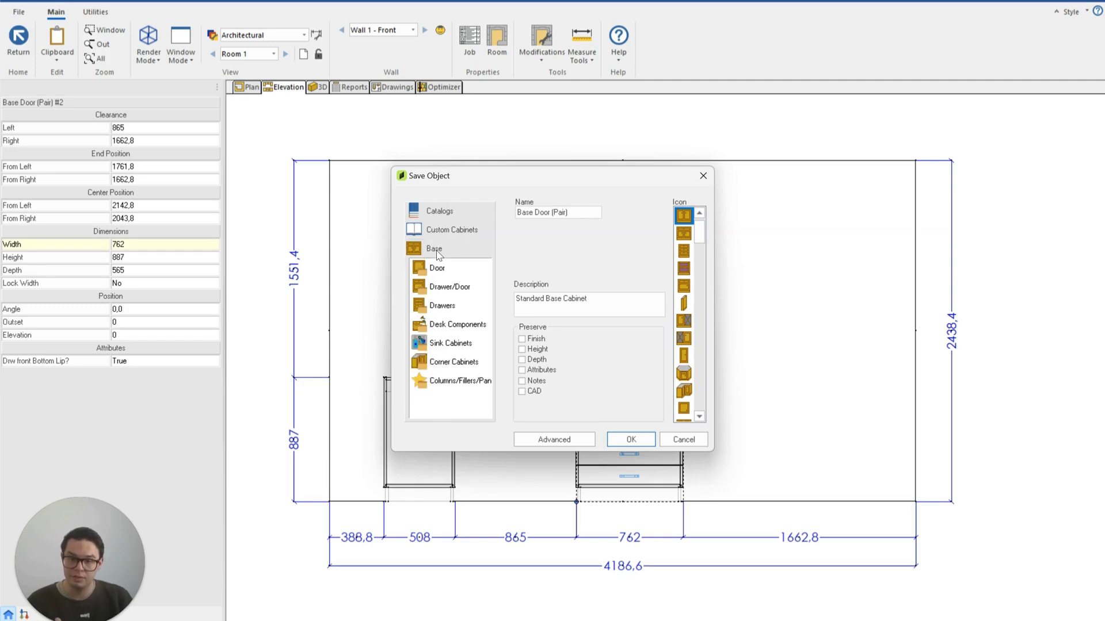
click(445, 306)
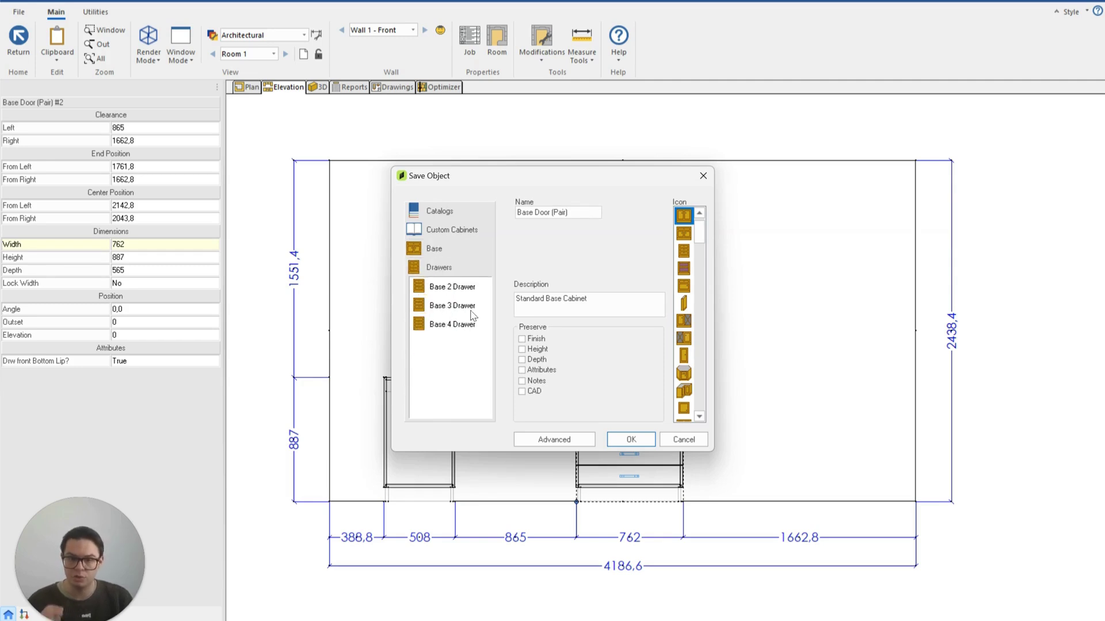
Step: Name the object Base 5 Drawer, choose the drawer cabinet icon, accept the Base class with Standard type, and save it
drag(567, 213, 411, 191)
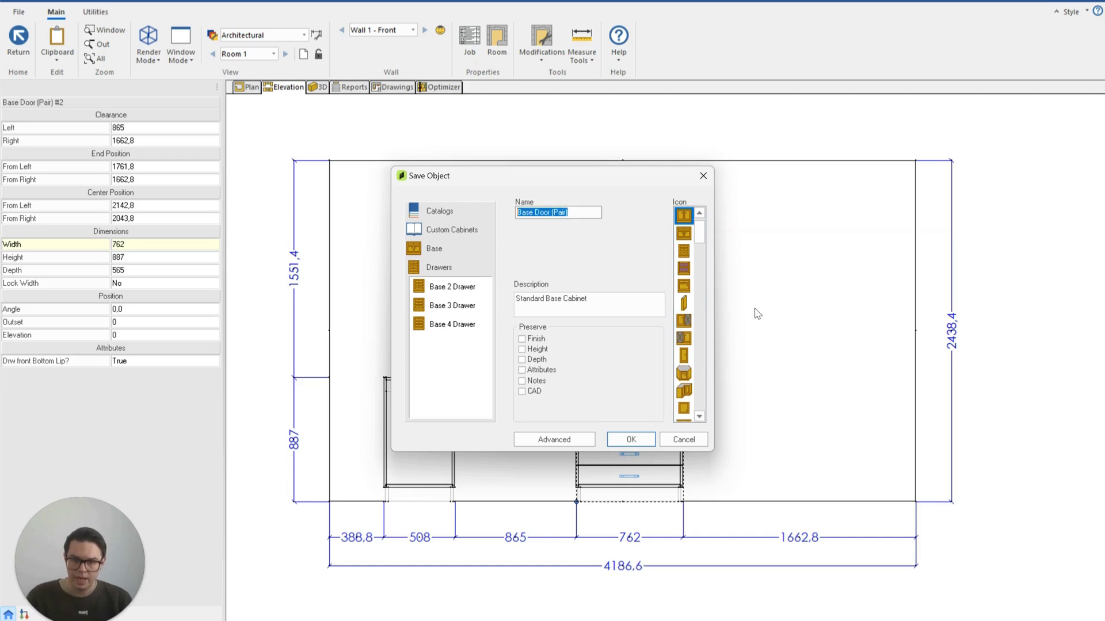
text(Base 5 Drawer)
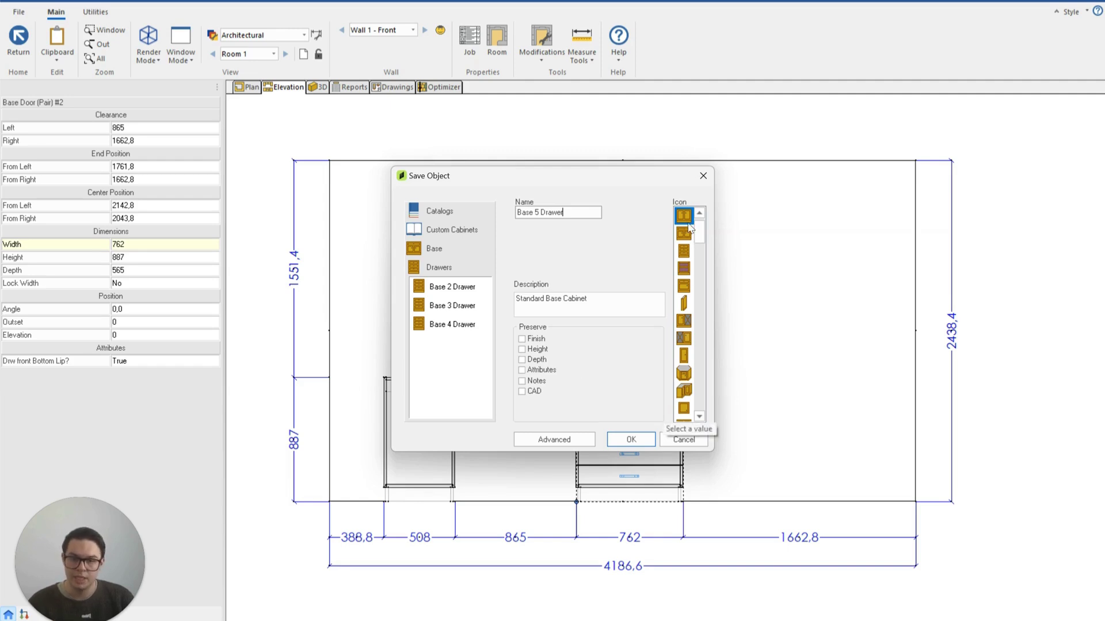
click(685, 251)
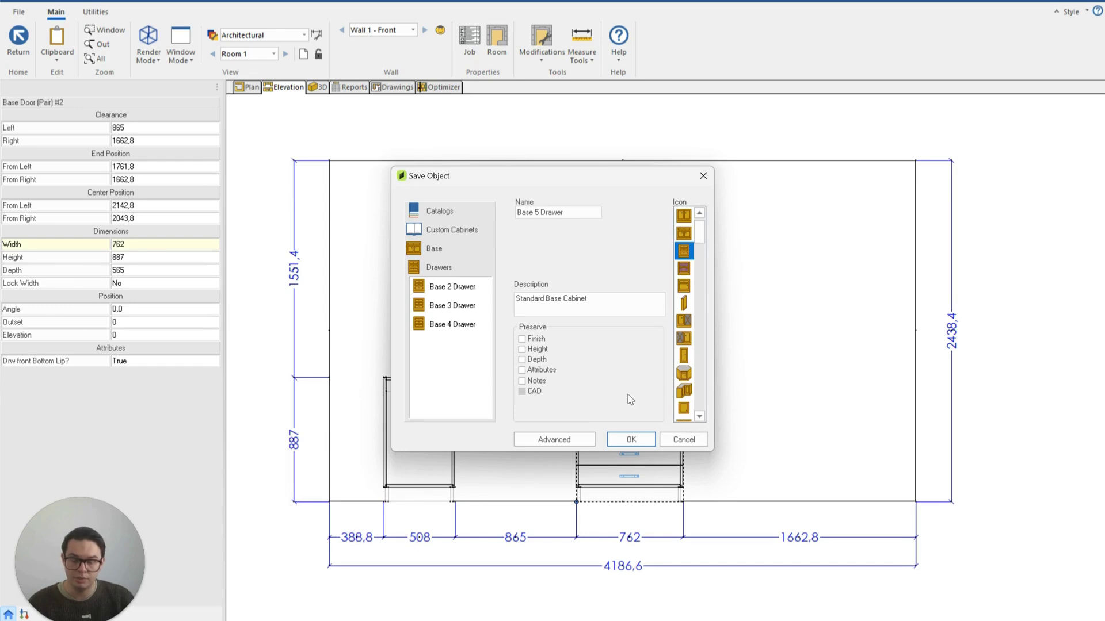
click(574, 440)
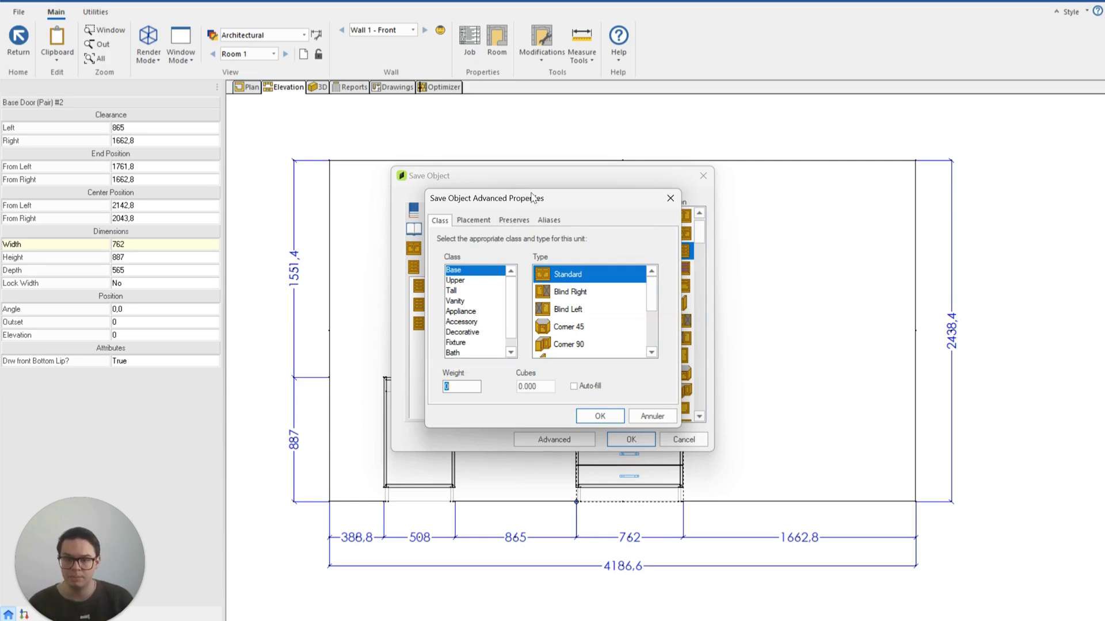
click(601, 417)
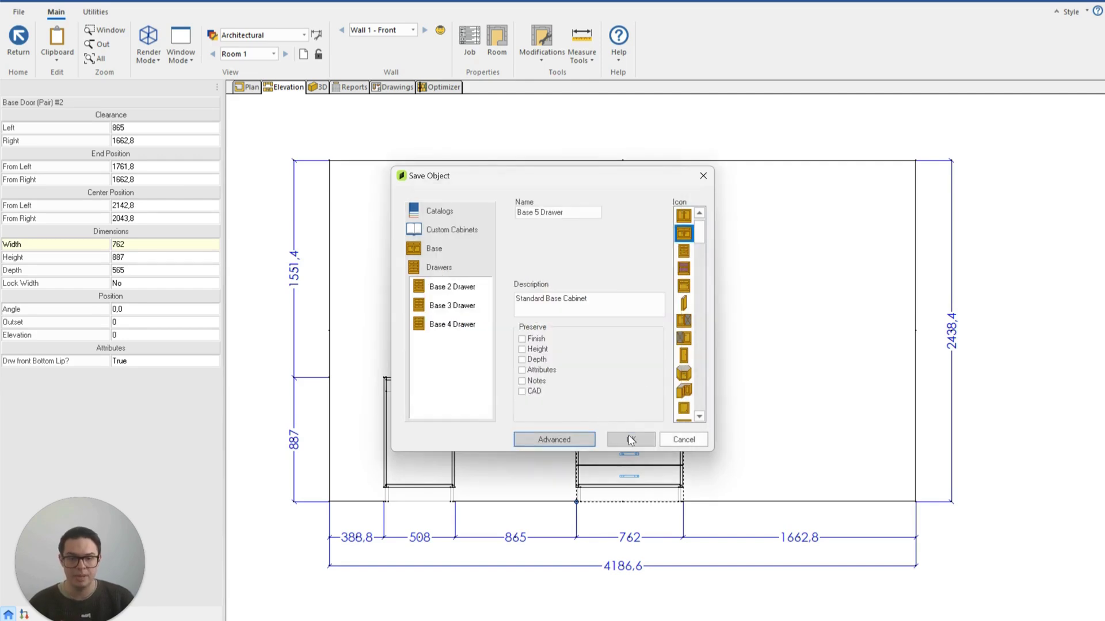
click(630, 441)
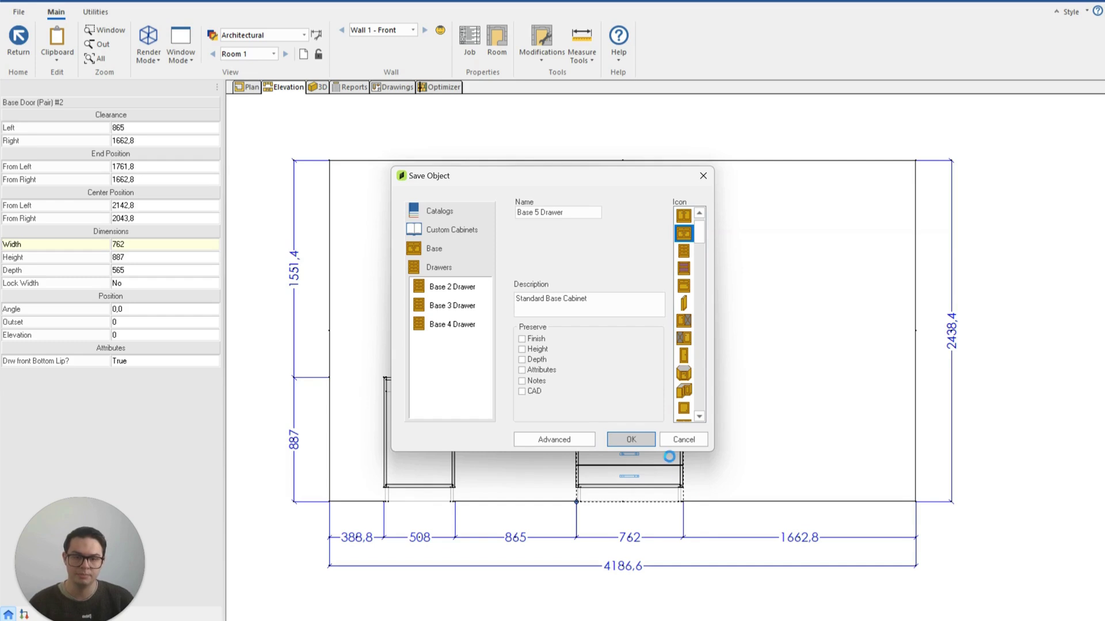
Step: Place the saved Base 5 Drawer cabinet from the object catalog on the wall, right of the existing drawer cabinet
click(19, 40)
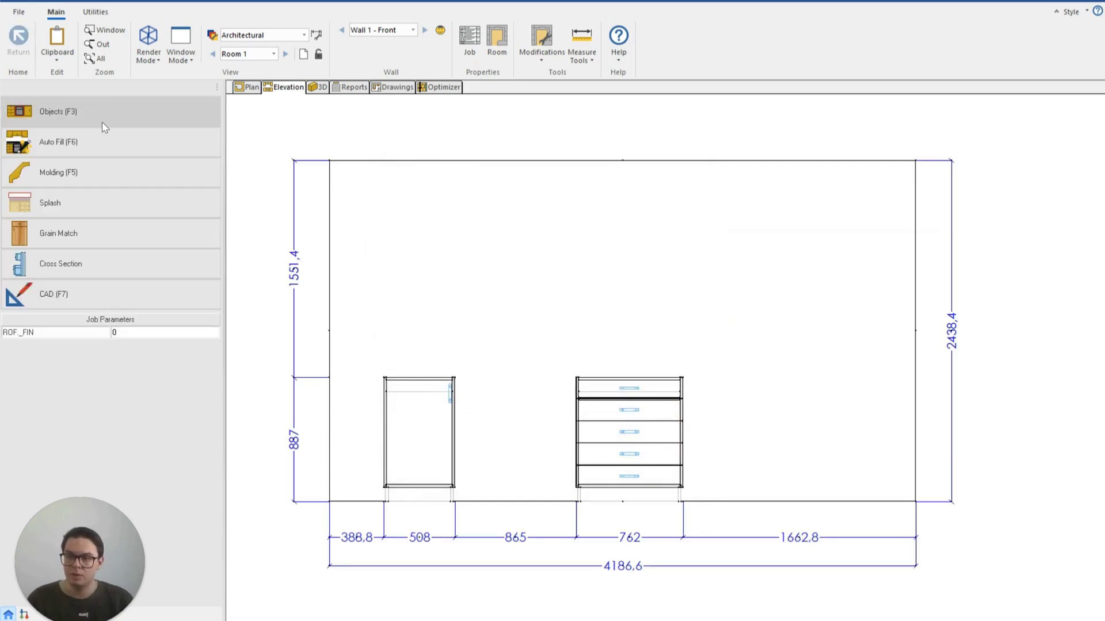
click(84, 116)
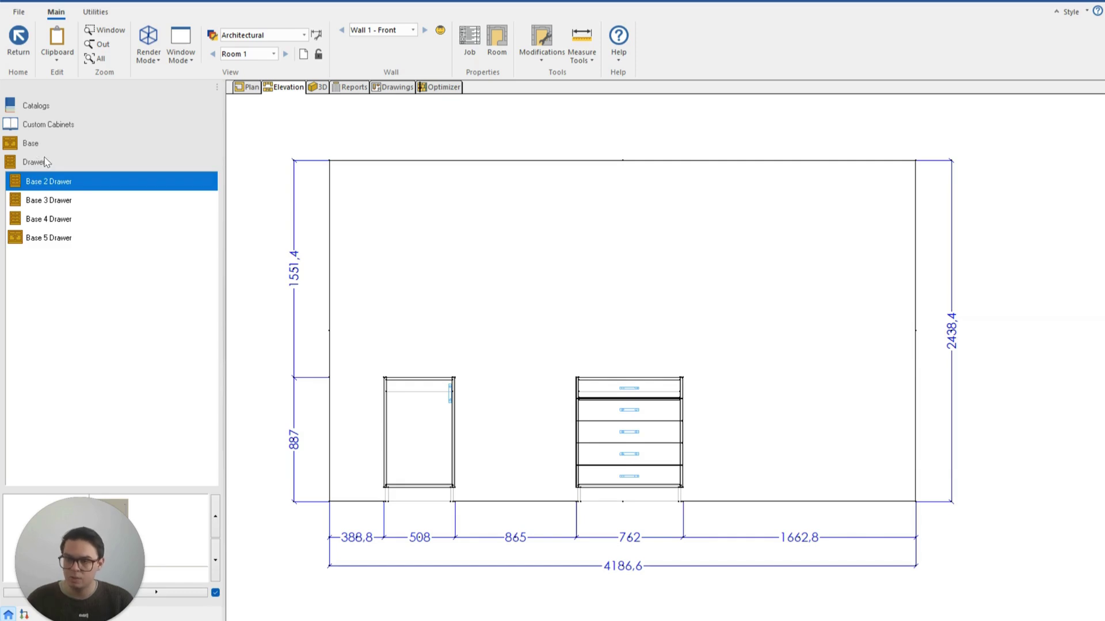
click(44, 237)
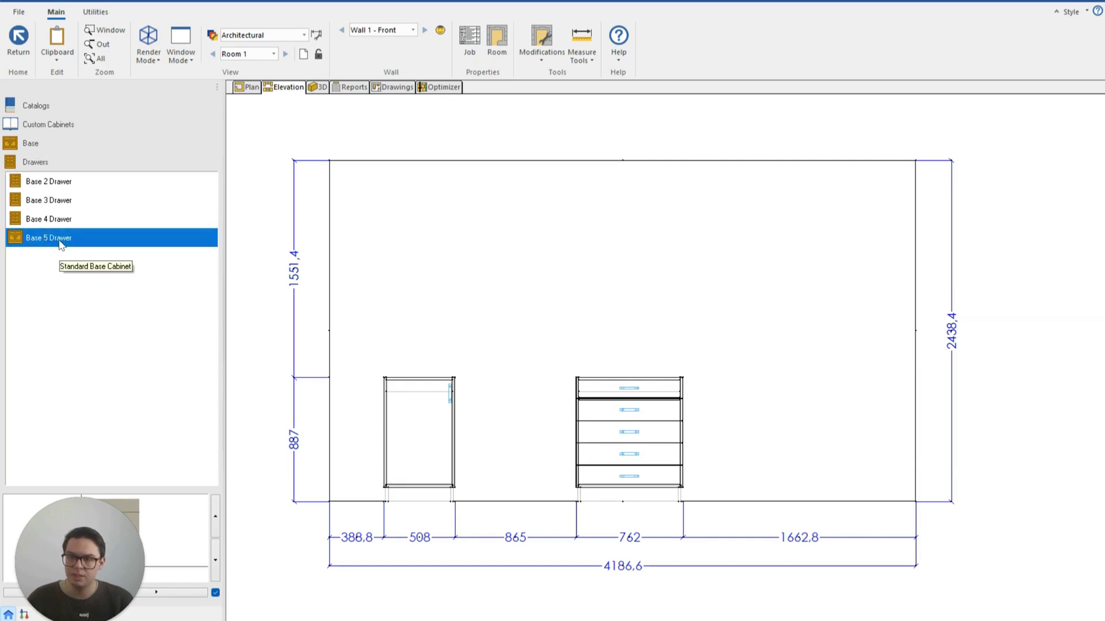
click(846, 435)
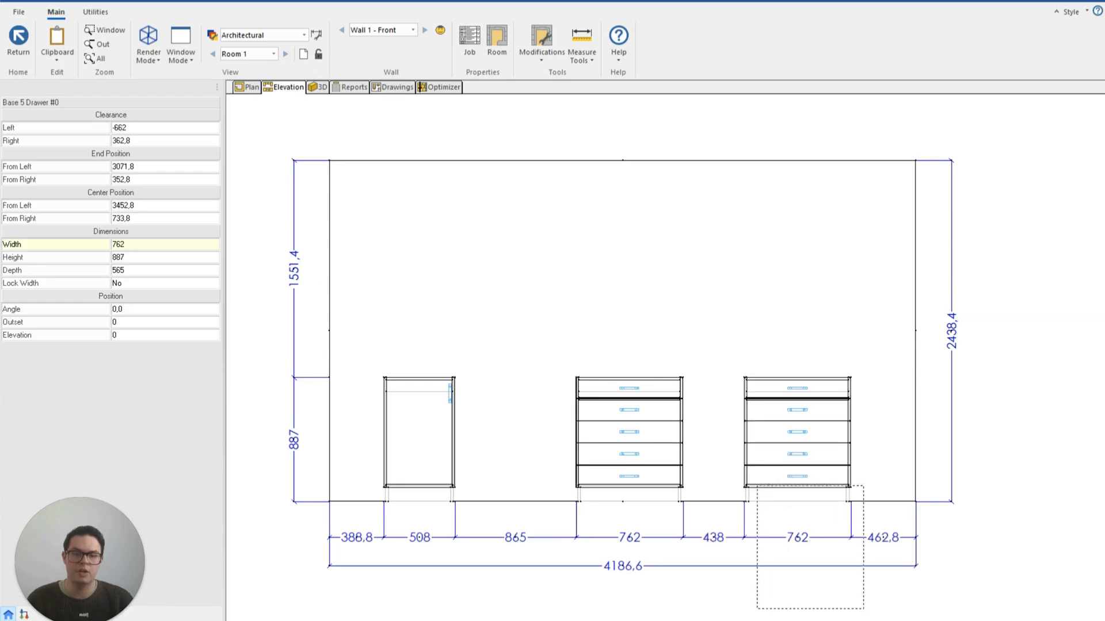
key(Escape)
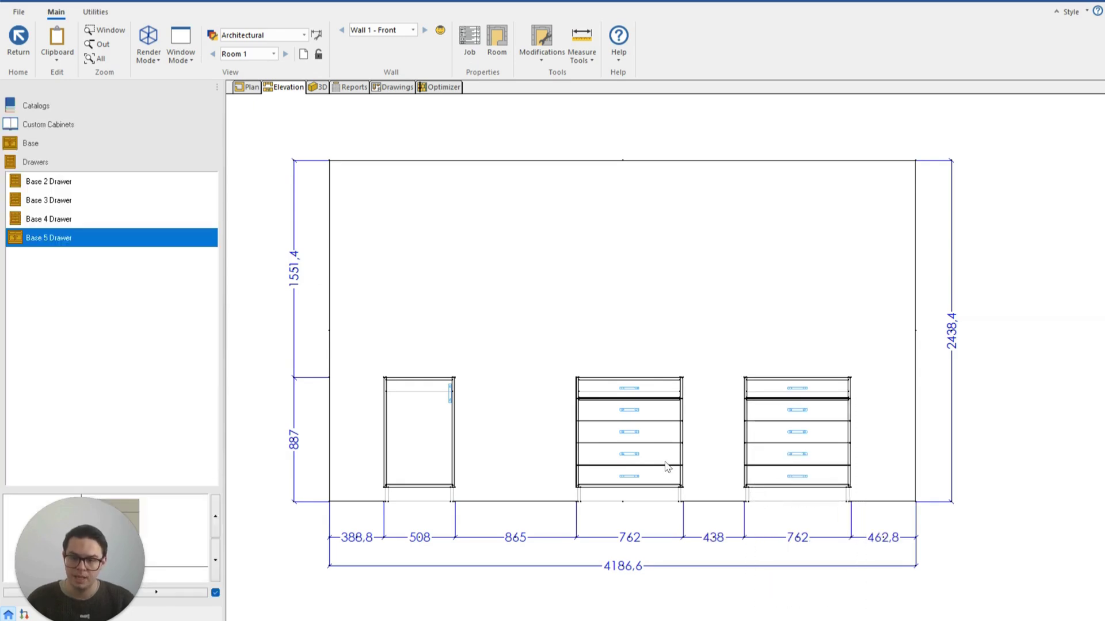